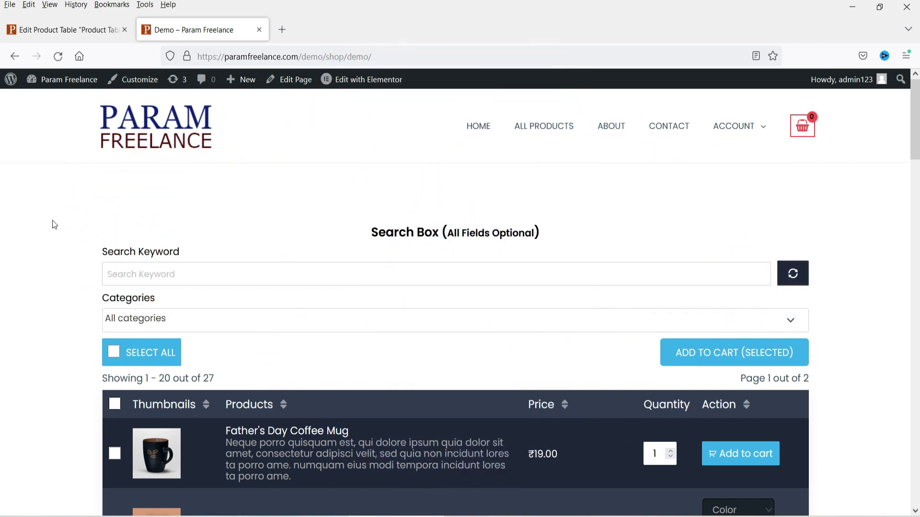
Choose the colour BLUE and the size Small for the Orange Shirt in the demo product table.
scroll(56, 225, down, 3)
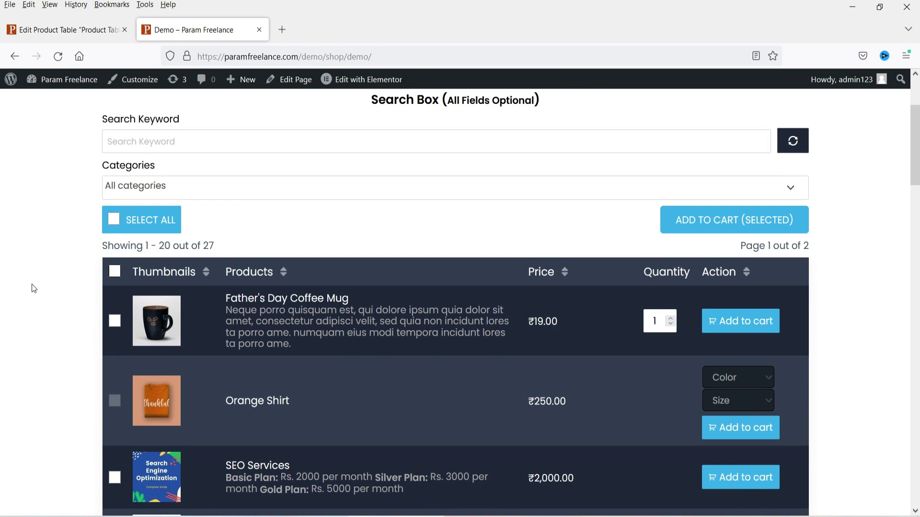
scroll(31, 283, down, 2)
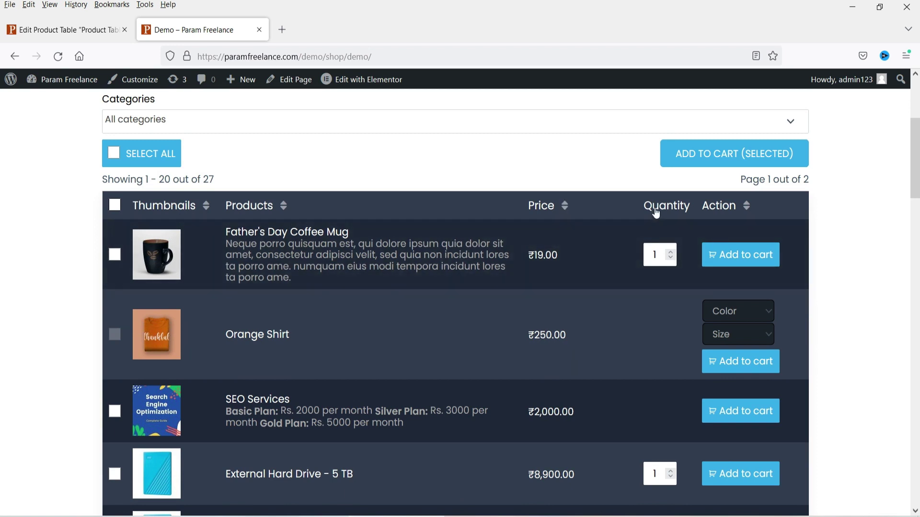
click(744, 254)
scroll(879, 266, down, 2)
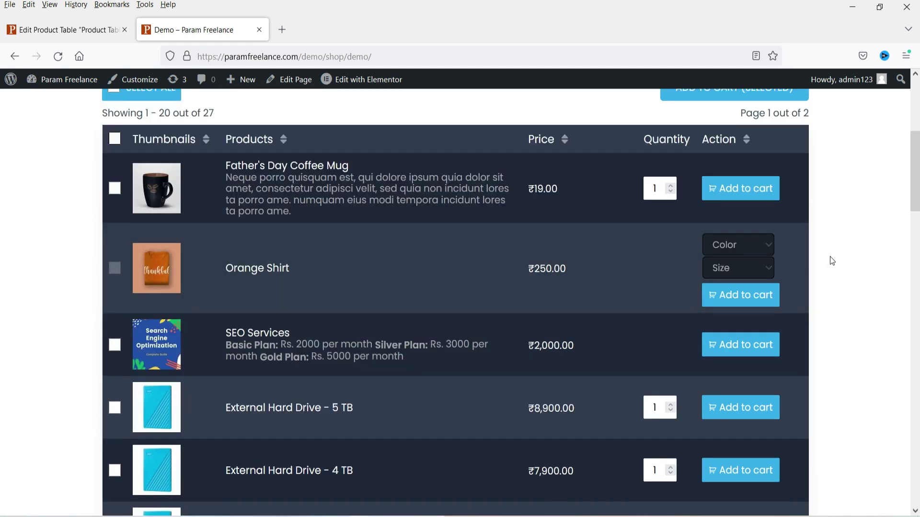
click(763, 247)
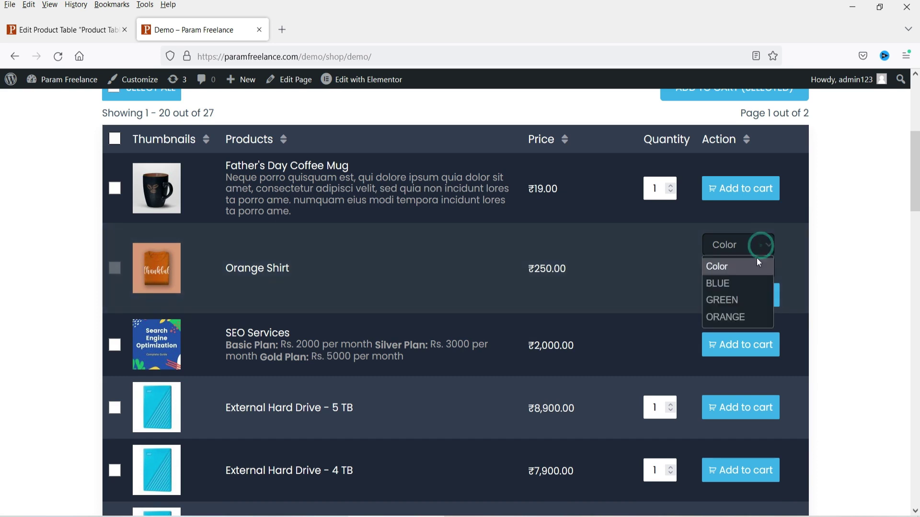
click(751, 278)
click(743, 268)
click(743, 304)
click(743, 306)
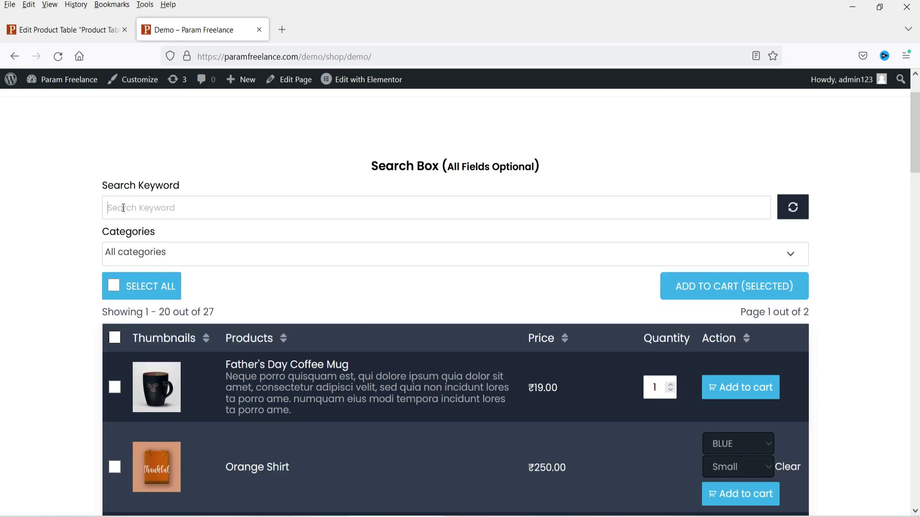
Search the product table for "mug", look over the matching products and clear the keyword.
click(123, 208)
text(mug)
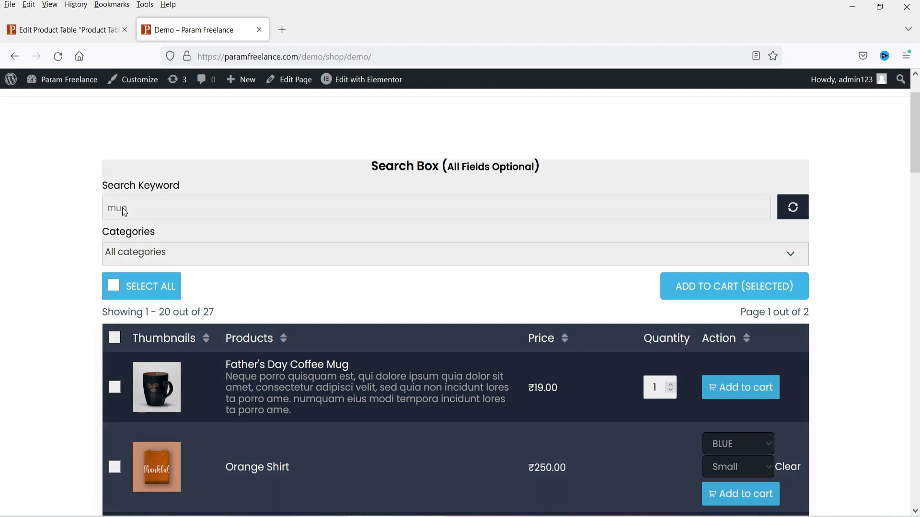
scroll(360, 320, down, 2)
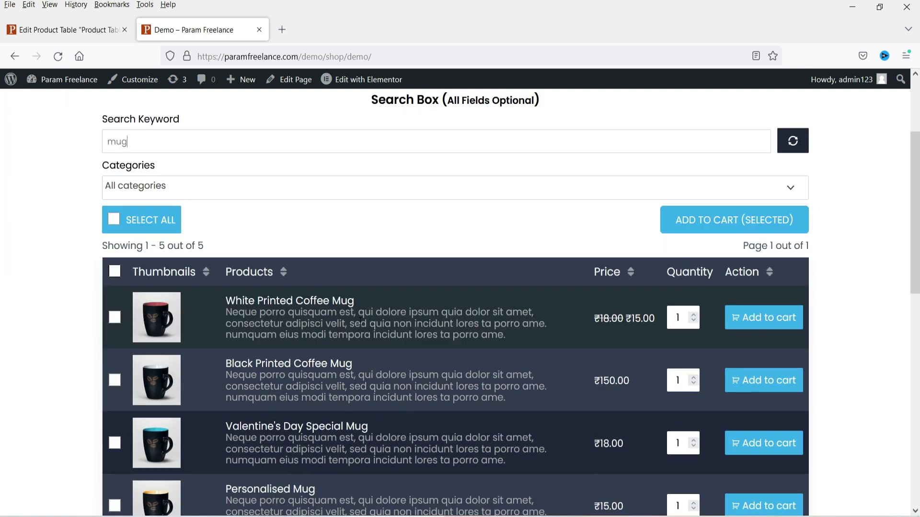
key(BackSpace)
key(BackSpace)
key(BackSpace)
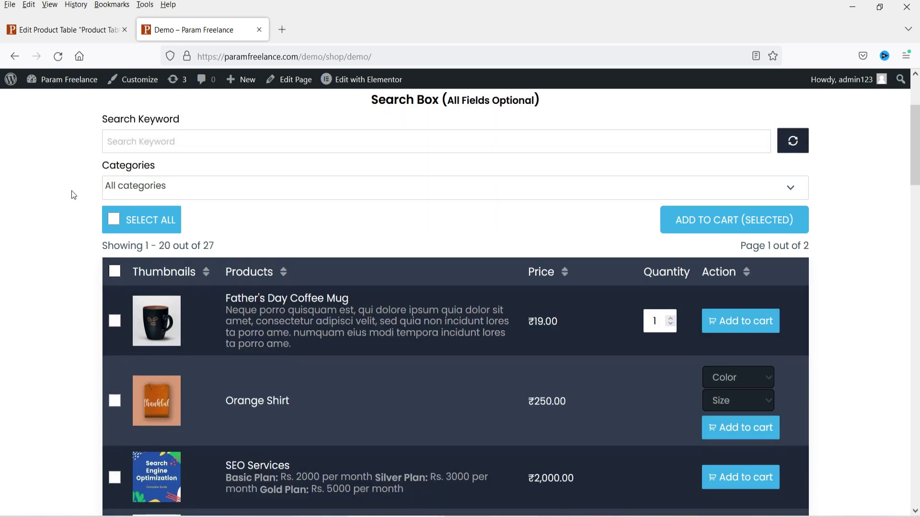
Filter the product table by the Tshirts category and look through the listed products.
click(131, 193)
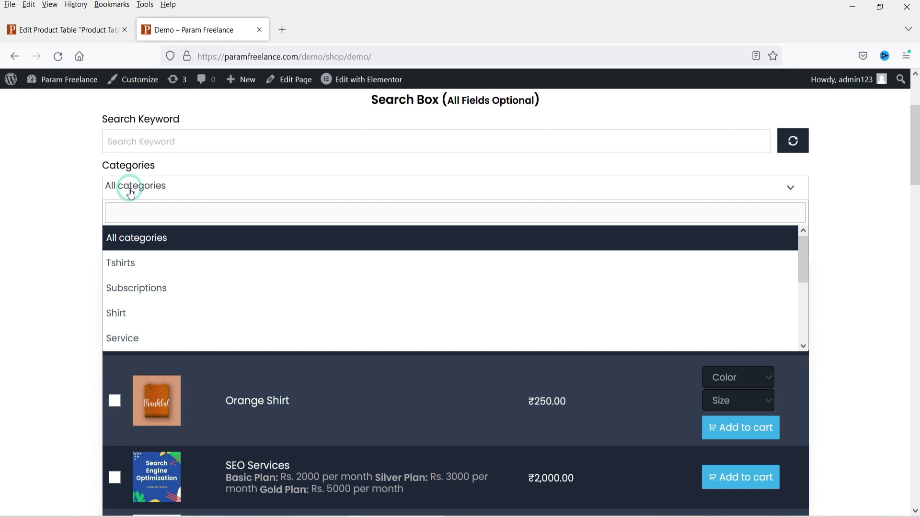
click(138, 264)
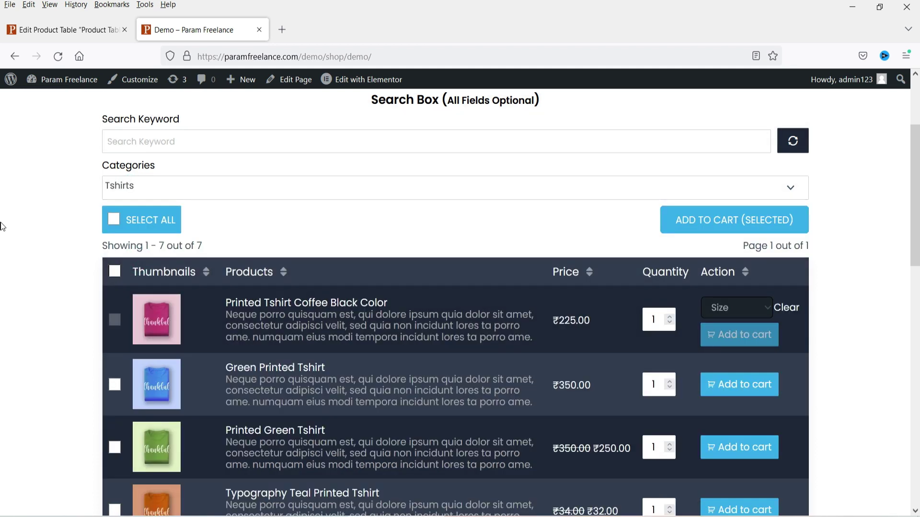
scroll(3, 228, down, 4)
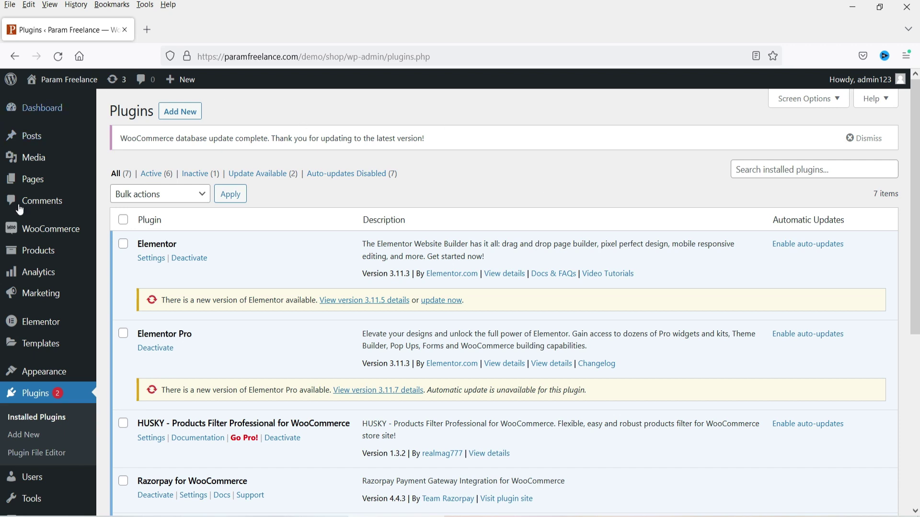
Search the WordPress plugin directory for "woo product table".
click(28, 436)
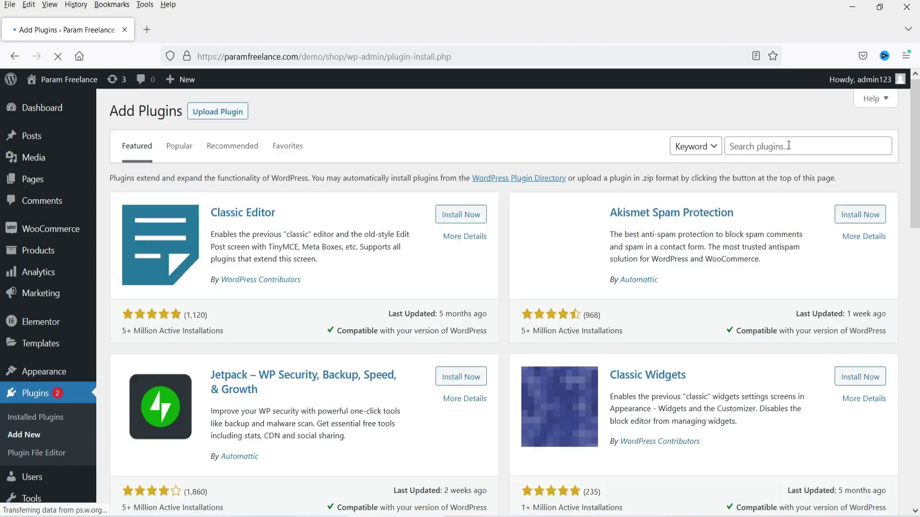
text(woo produc)
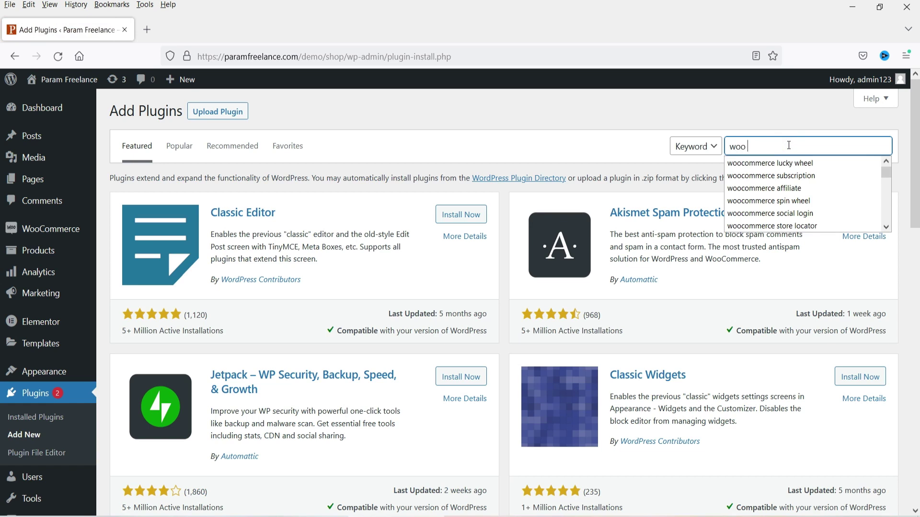
text(t table)
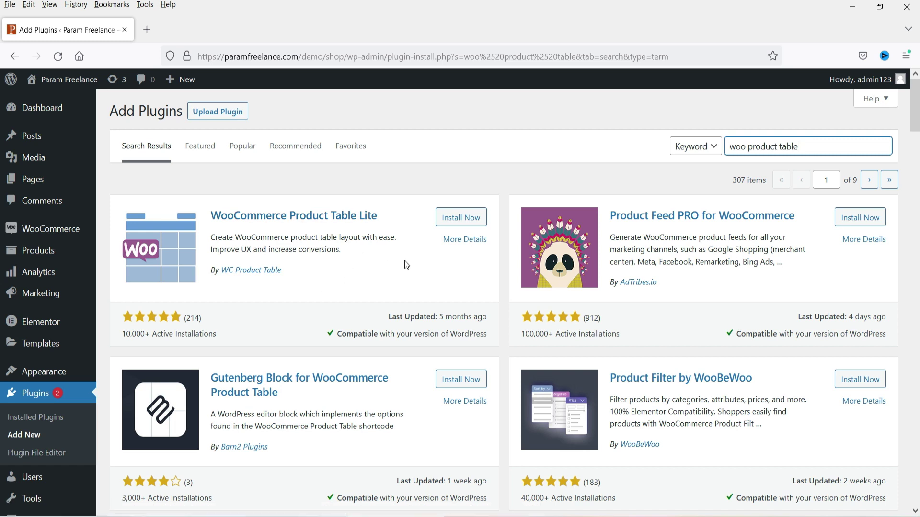
Install and activate the Product Table for WooCommerce plugin by CodeAstrology.
scroll(359, 254, down, 15)
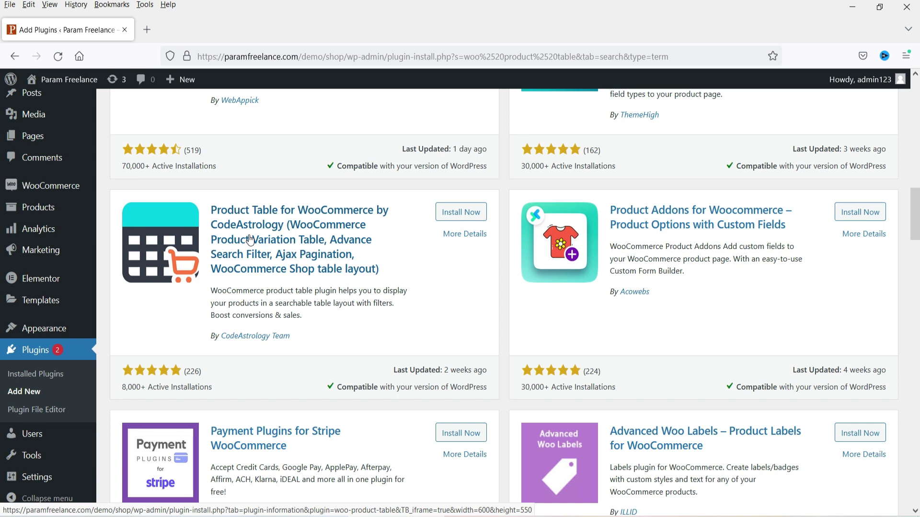
click(459, 212)
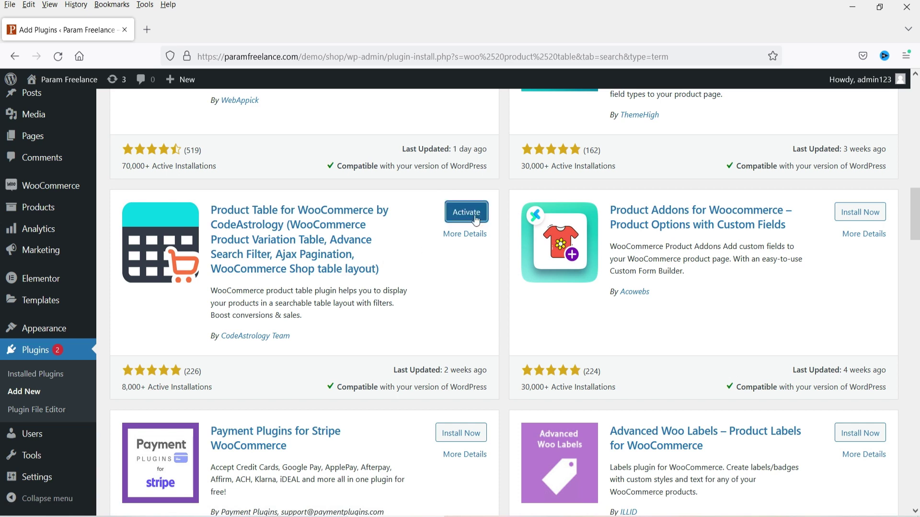
click(472, 217)
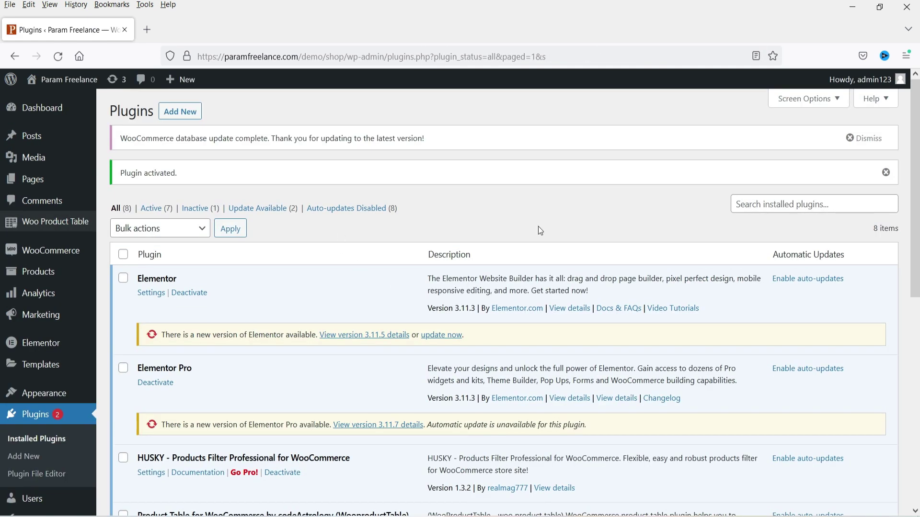
Review the Woo Product Table configuration page, including the footer cart, premium, basic settings and label text options.
mouse_move(37, 226)
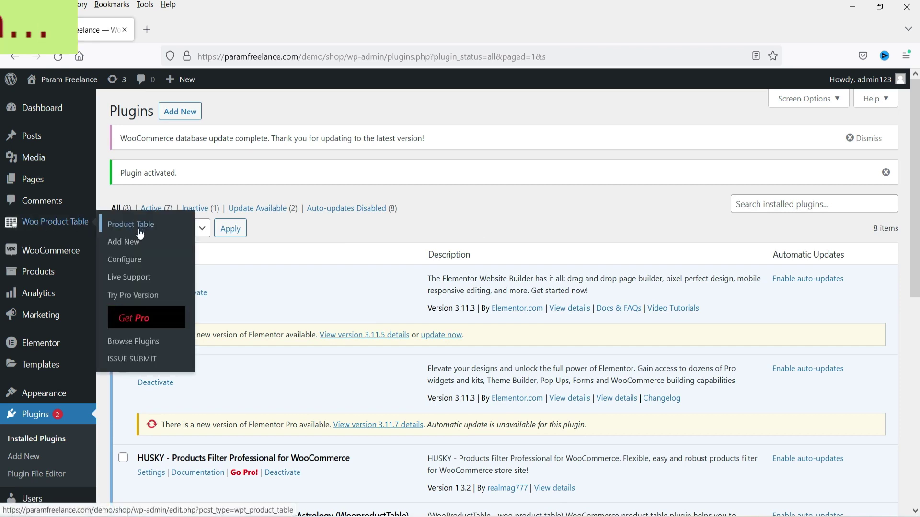
click(136, 263)
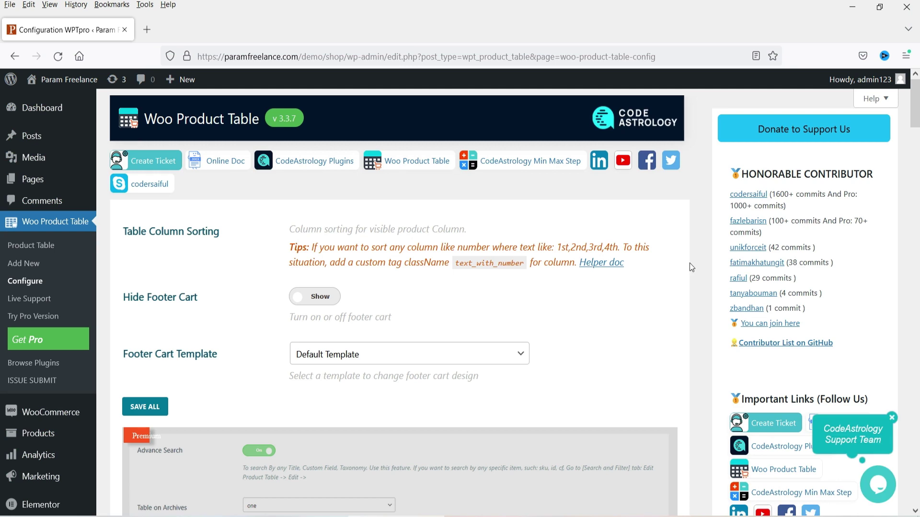
scroll(690, 267, down, 4)
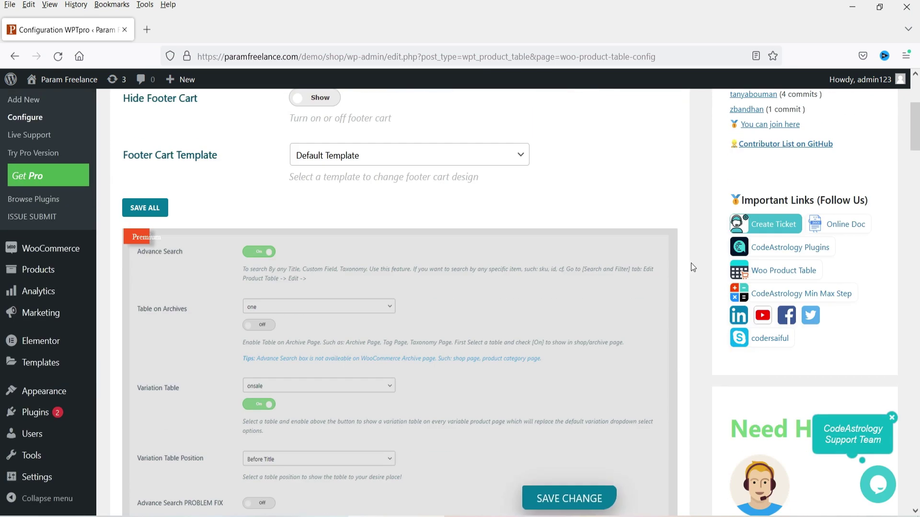
scroll(194, 274, down, 7)
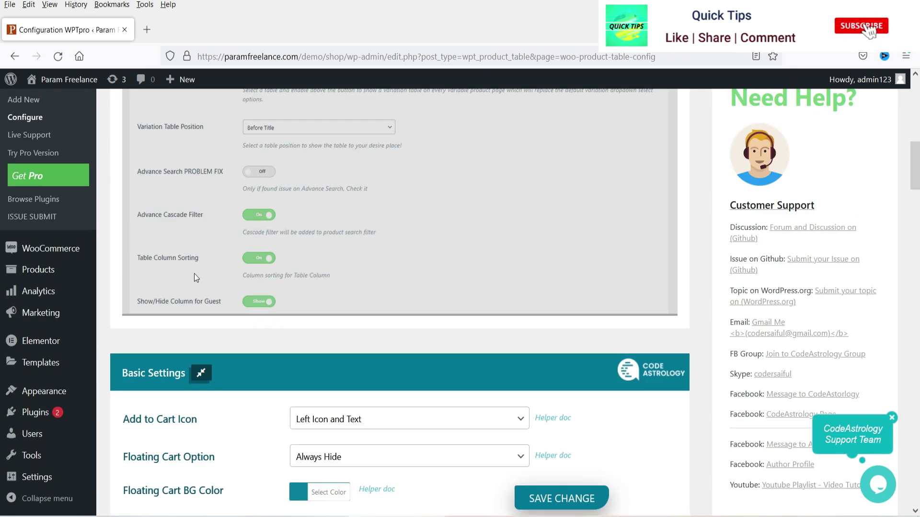
scroll(194, 274, down, 4)
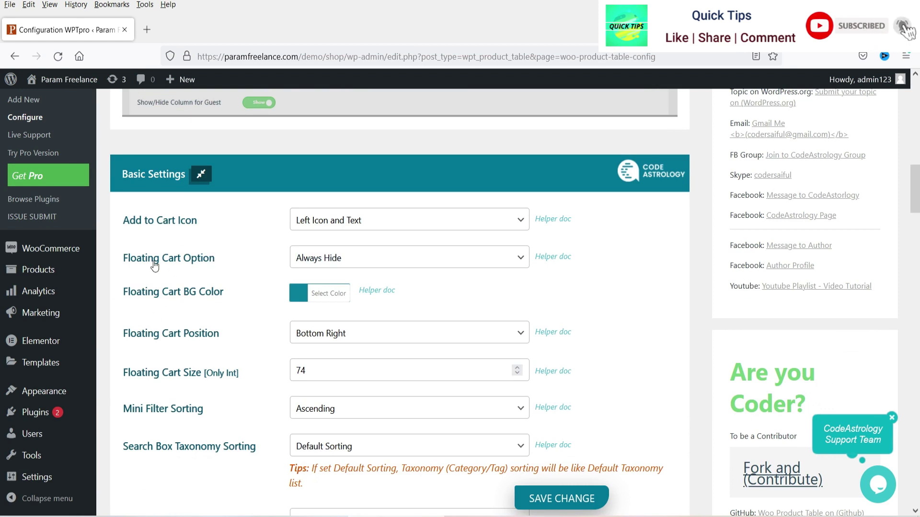
scroll(160, 307, down, 15)
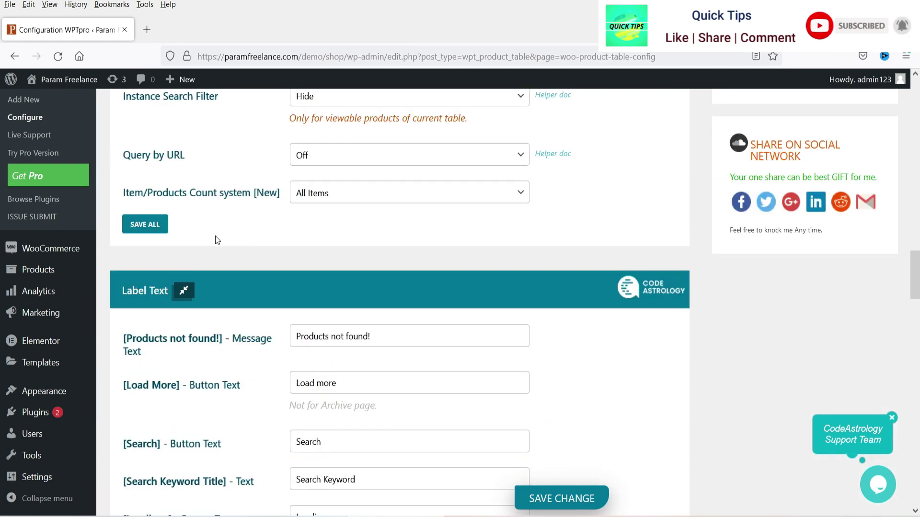
scroll(201, 234, up, 15)
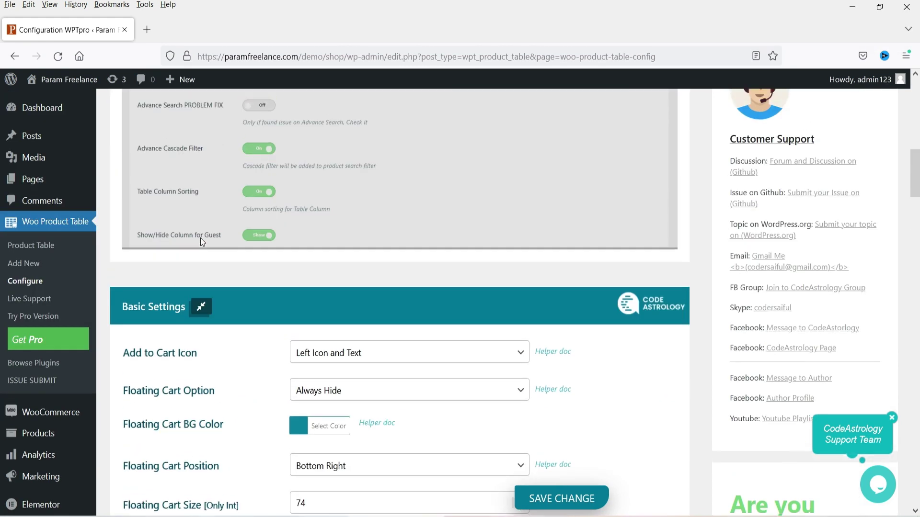
scroll(200, 237, up, 10)
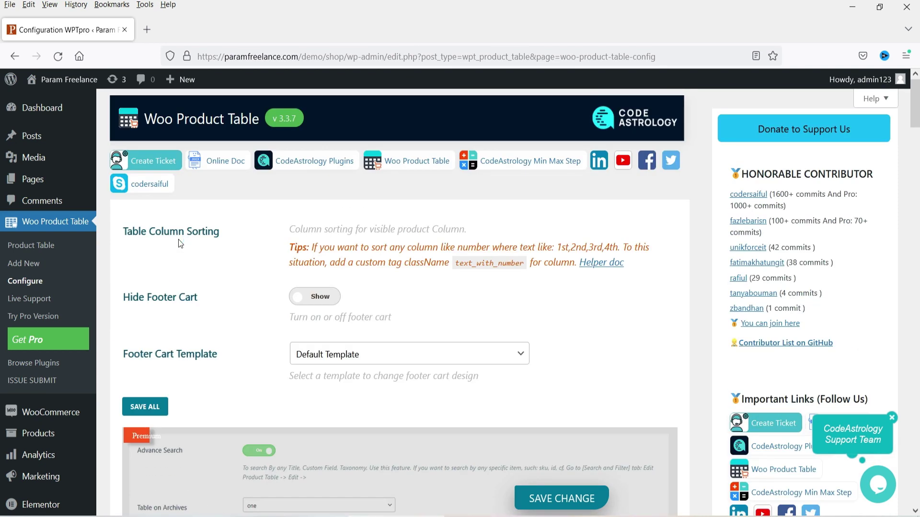
Create a new product table titled "Product Table 1" with the default columns and publish it.
click(47, 247)
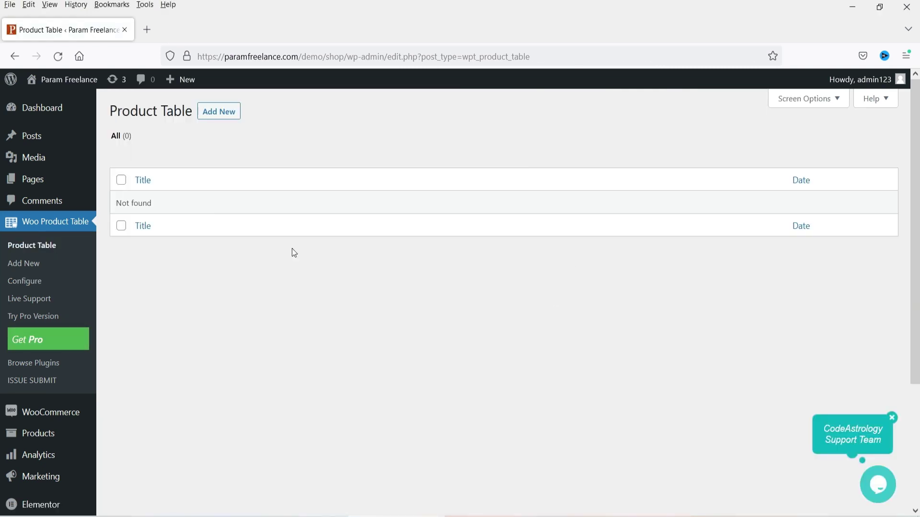
click(229, 116)
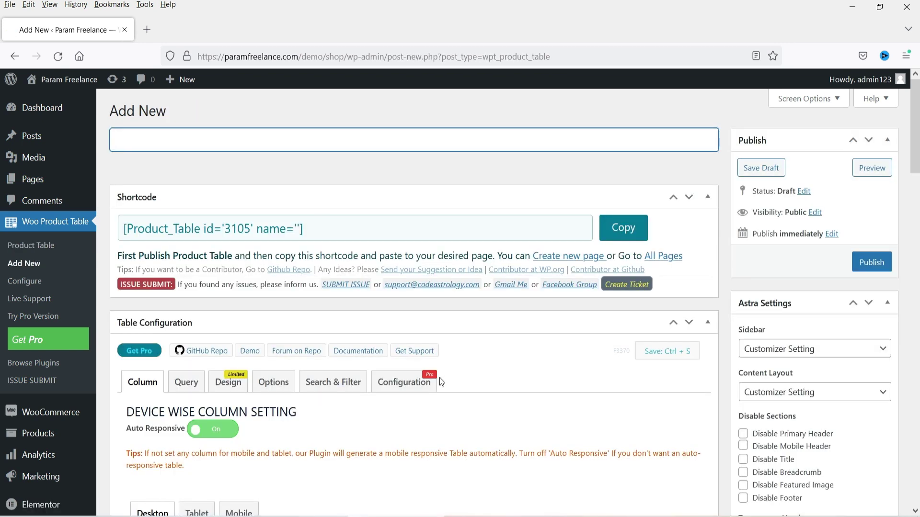
text(Product Table 1)
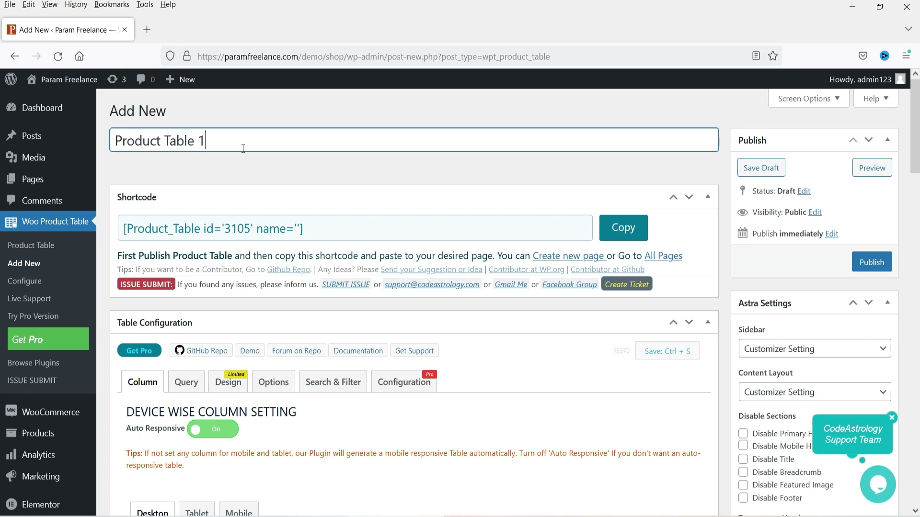
scroll(419, 287, down, 8)
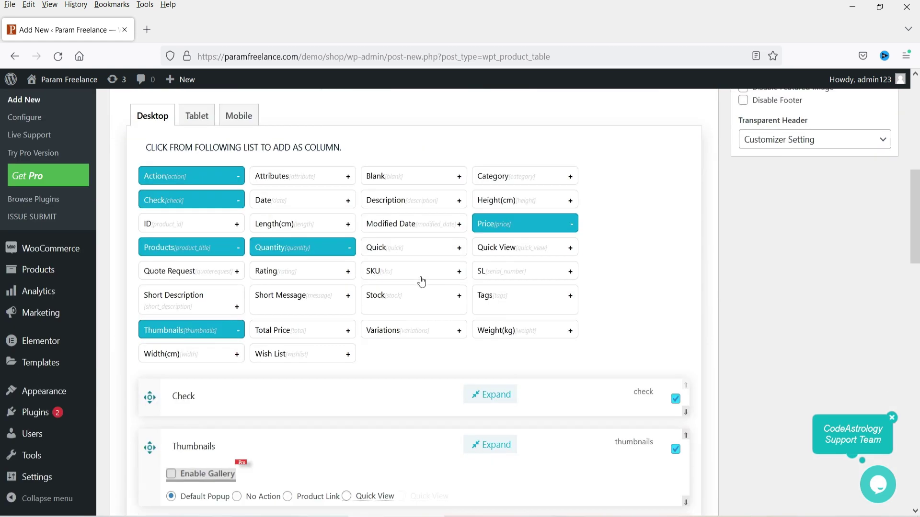
scroll(421, 283, up, 8)
click(871, 262)
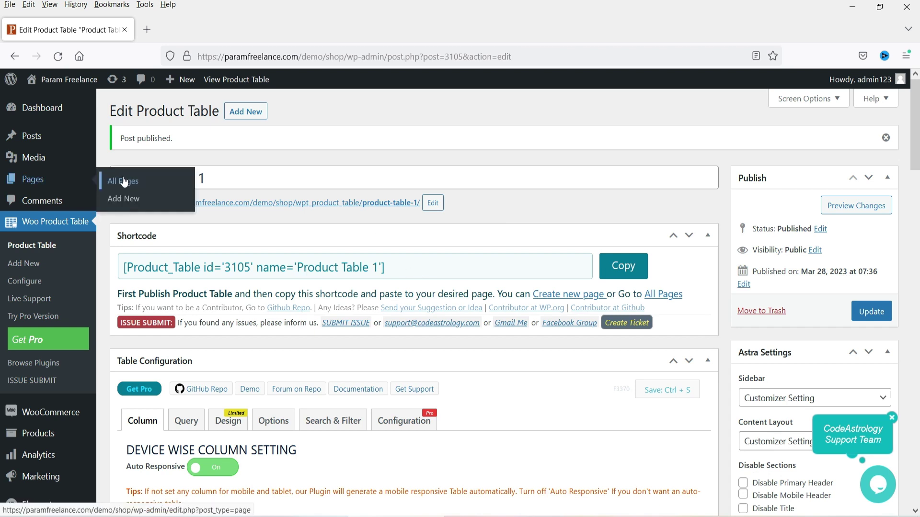
Open the list of all pages in a new browser tab and edit the Demo page with Elementor.
right_click(136, 188)
click(192, 189)
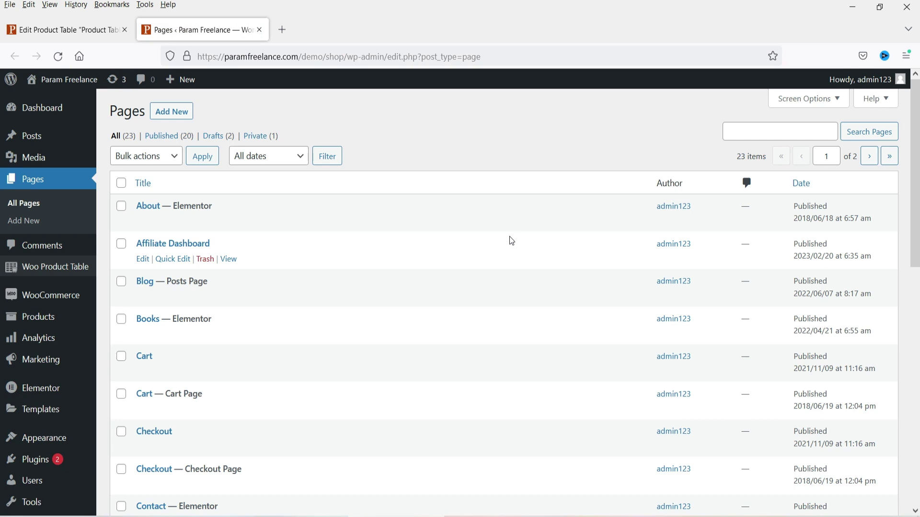
scroll(509, 237, down, 8)
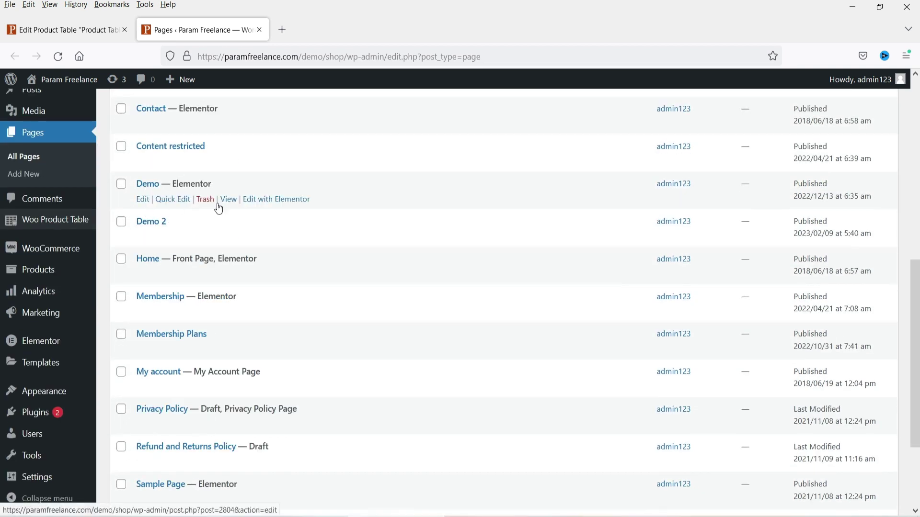
click(277, 203)
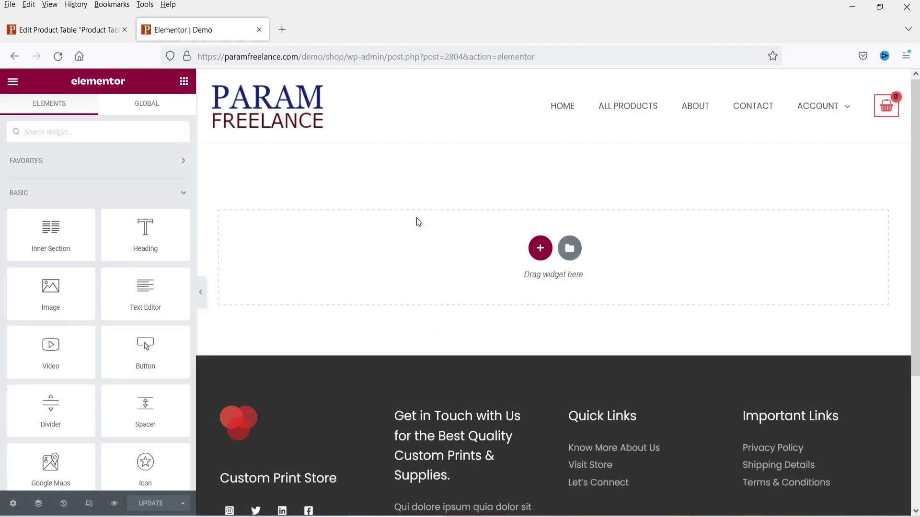
Add a single-column section to the Demo page and set its top and bottom padding to 80 px.
click(540, 247)
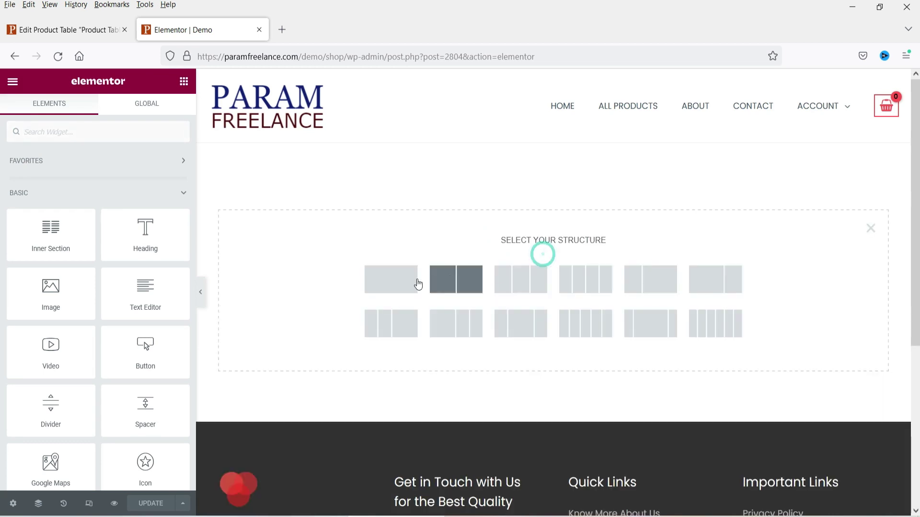
click(392, 282)
click(163, 109)
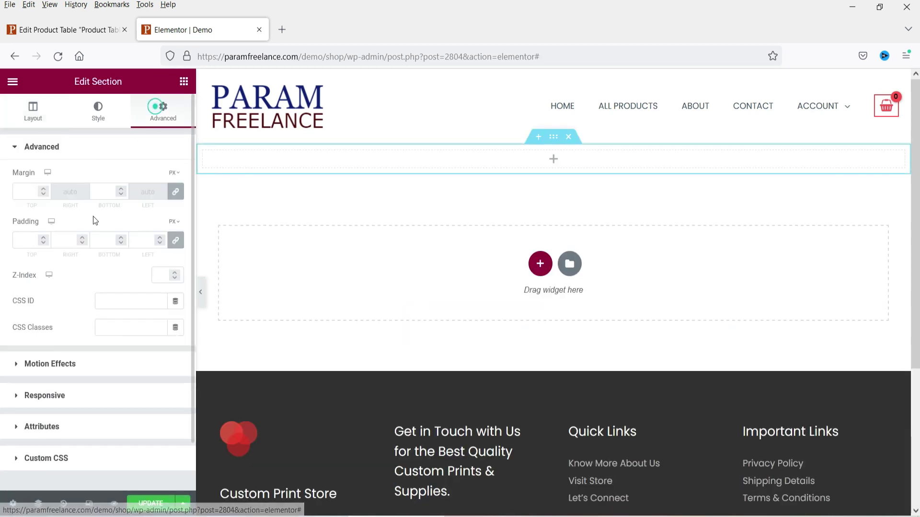
click(176, 241)
click(26, 240)
text(80)
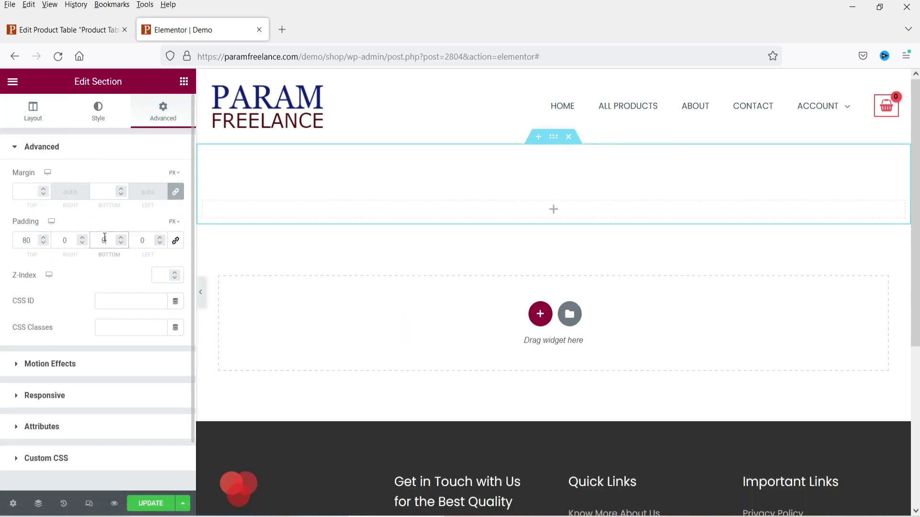
click(104, 241)
text(80)
Find the Shortcode widget with the search term "short" and place it in the new section.
click(551, 209)
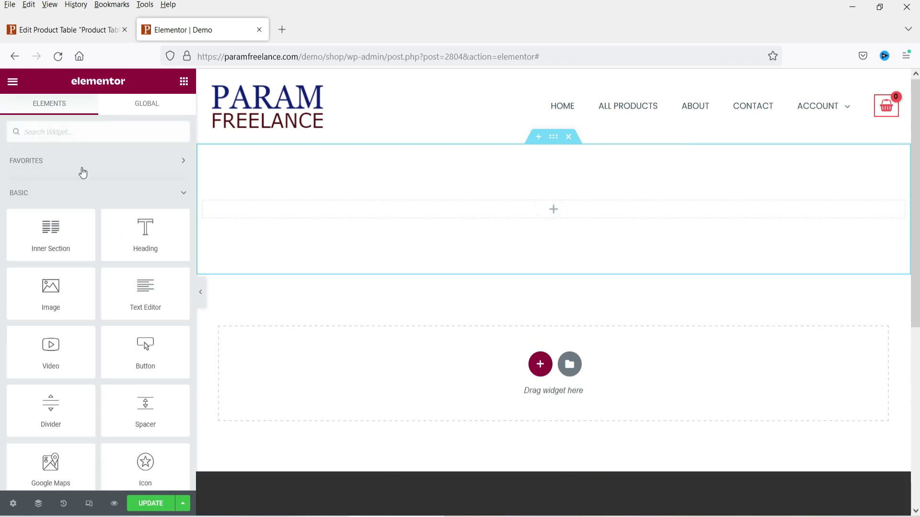
click(74, 130)
text(short)
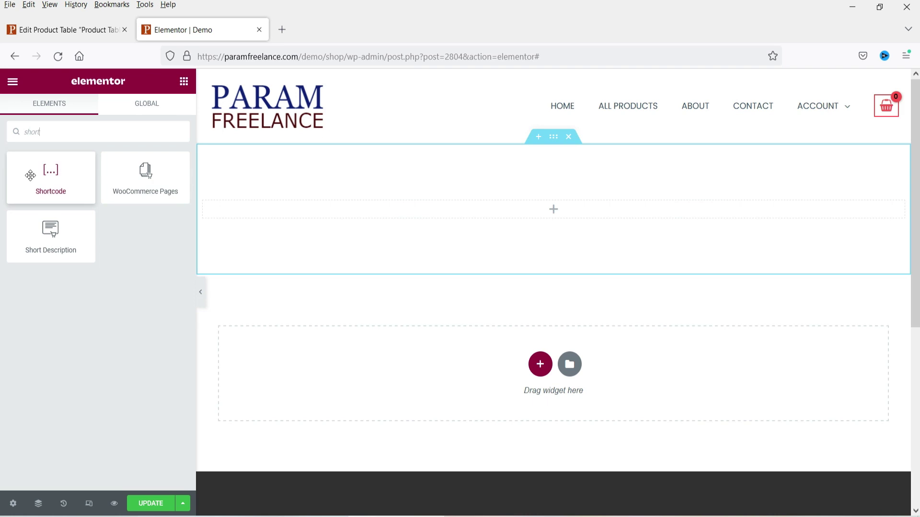
drag(30, 173, 424, 213)
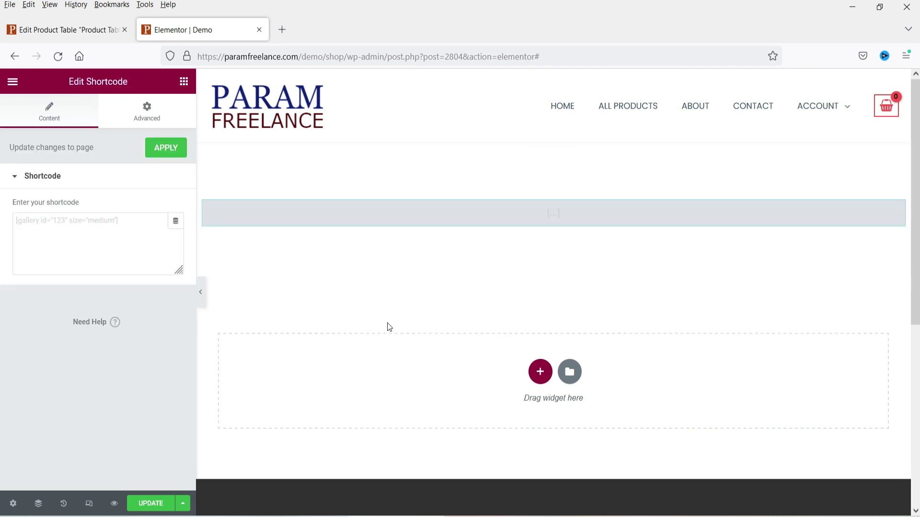
Copy the shortcode of Product Table 1 into the Demo page's Shortcode widget and update the page.
click(72, 31)
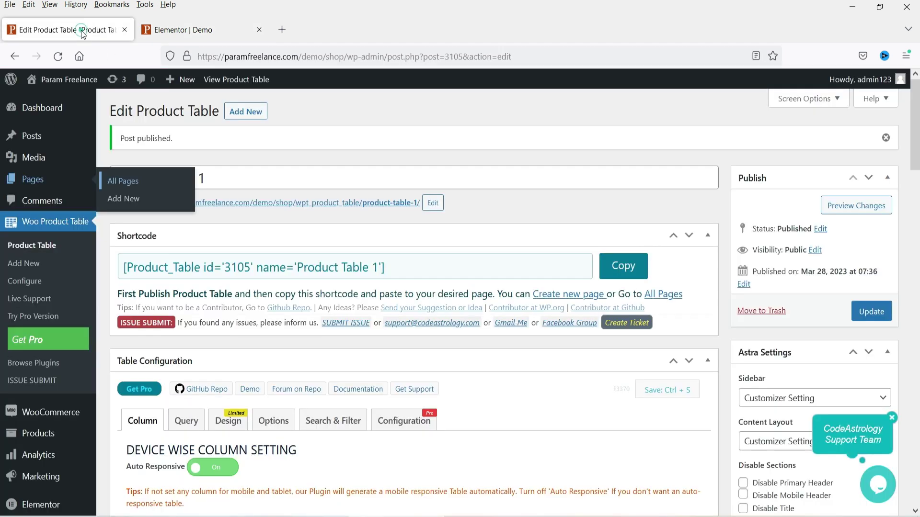
click(628, 278)
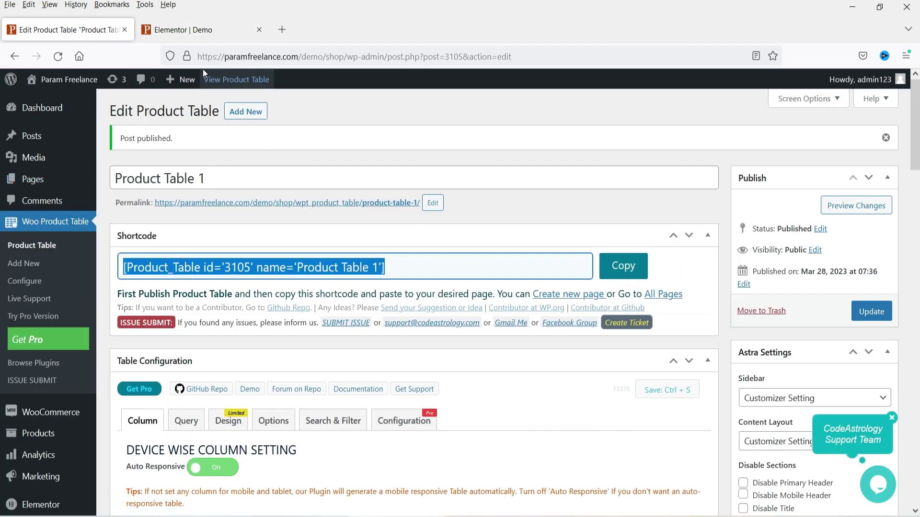
click(197, 29)
click(65, 222)
right_click(65, 221)
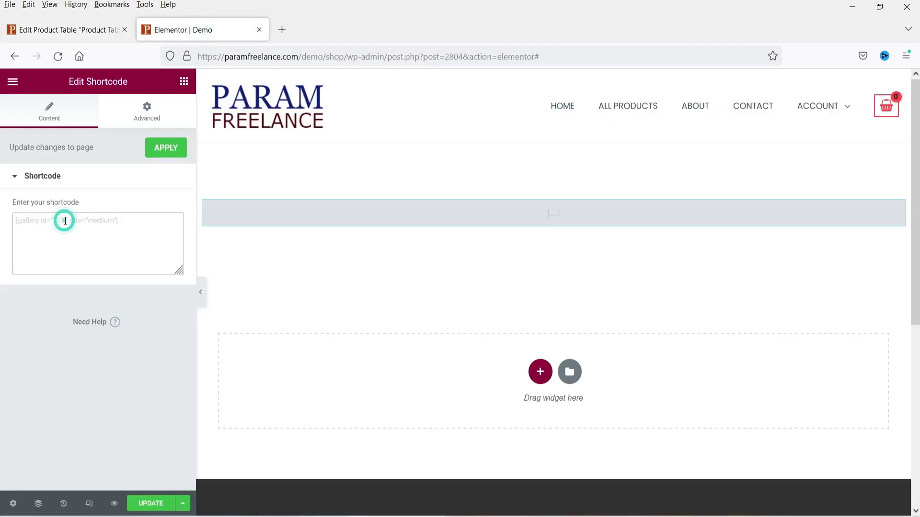
click(131, 313)
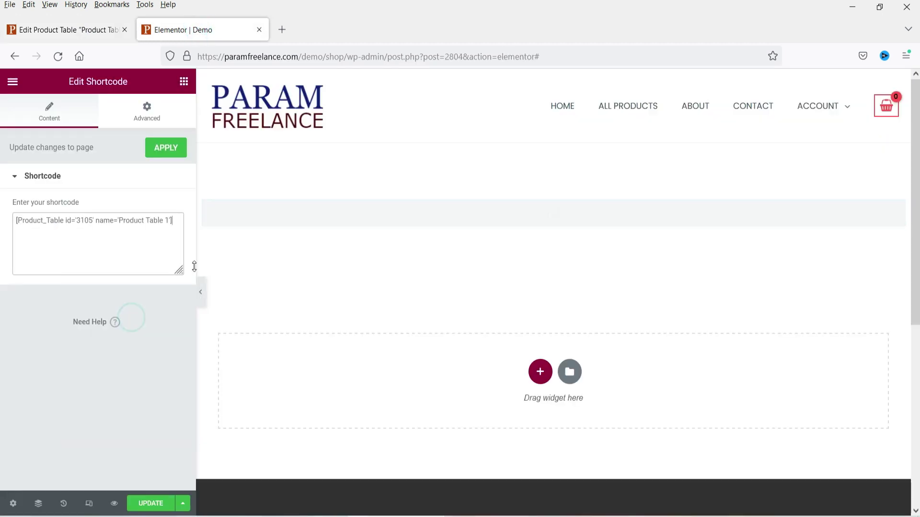
click(151, 503)
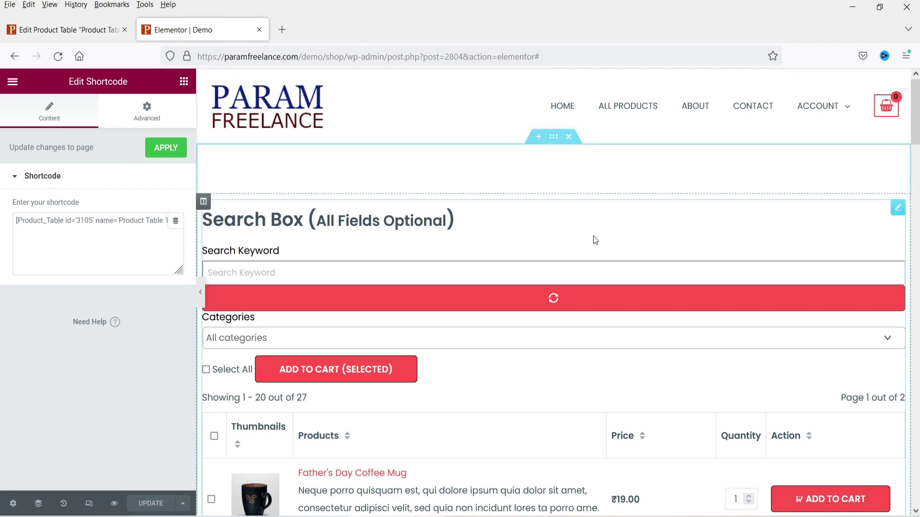
Leave the Elementor editor for the live Demo page and look over its product table.
click(12, 82)
right_click(51, 282)
click(35, 277)
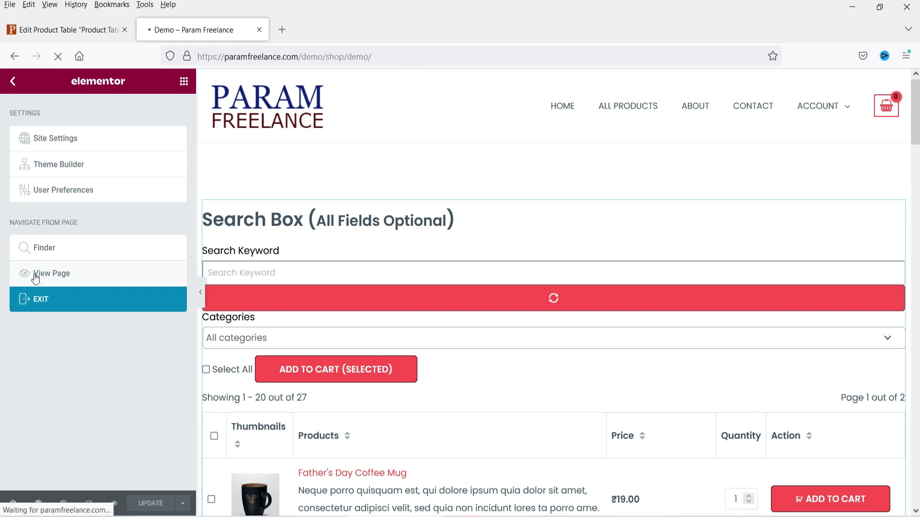
scroll(12, 270, down, 3)
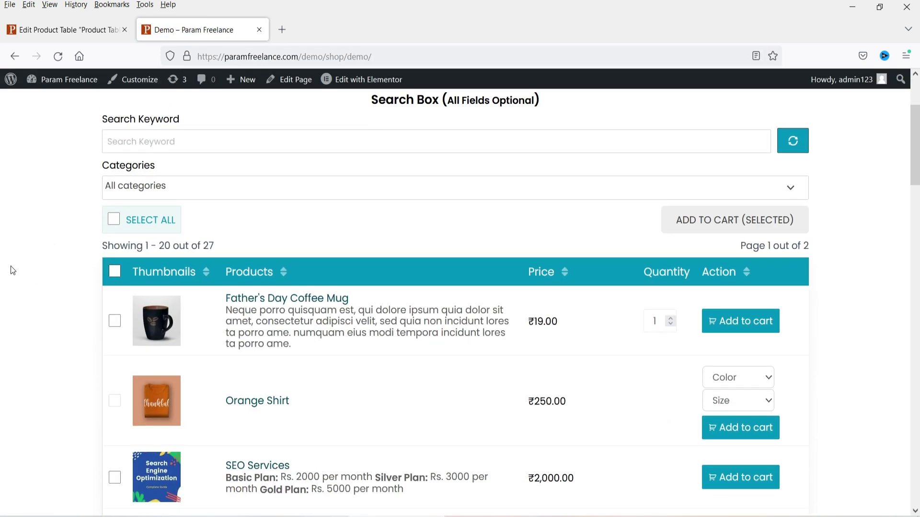
scroll(9, 266, up, 2)
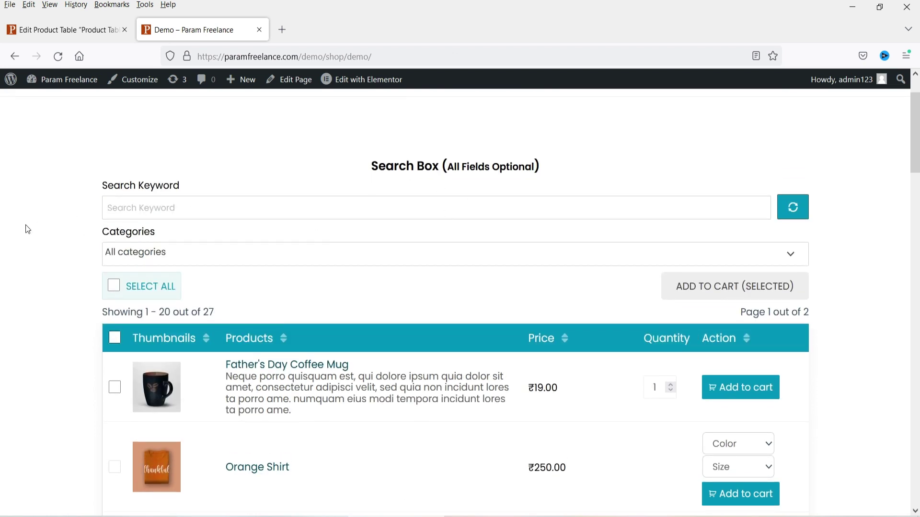
Filter the product table by the Tshirts category and look through the listed products.
click(154, 258)
click(155, 258)
click(157, 259)
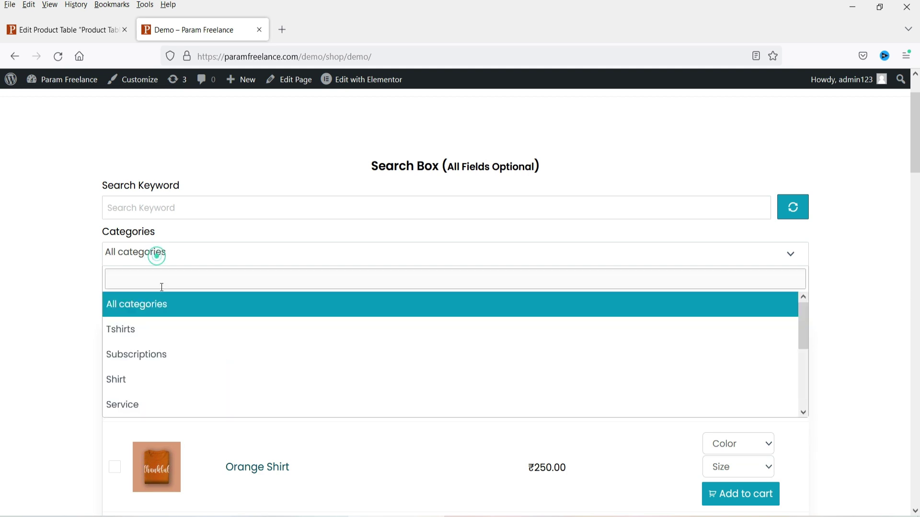
click(156, 332)
scroll(25, 240, down, 12)
scroll(330, 228, up, 12)
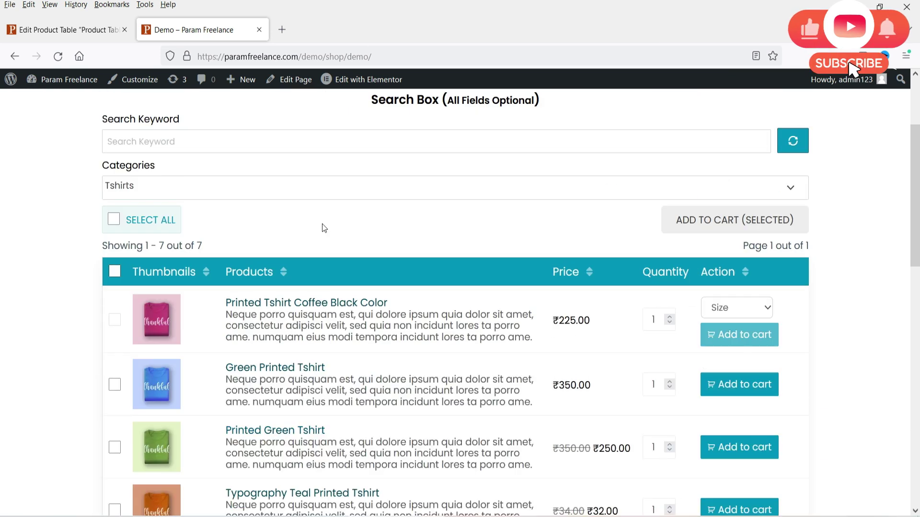
Switch the table's category filter to Service and, after viewing it, to Subscriptions.
click(158, 189)
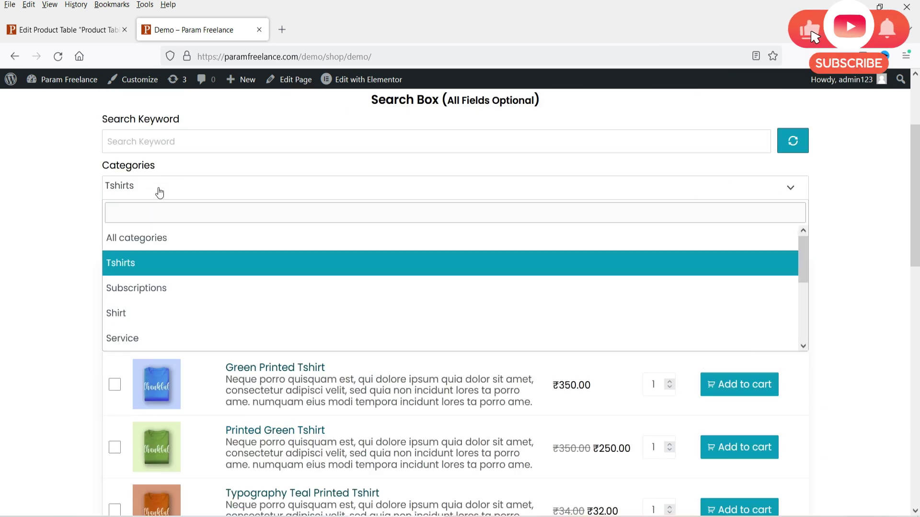
click(154, 333)
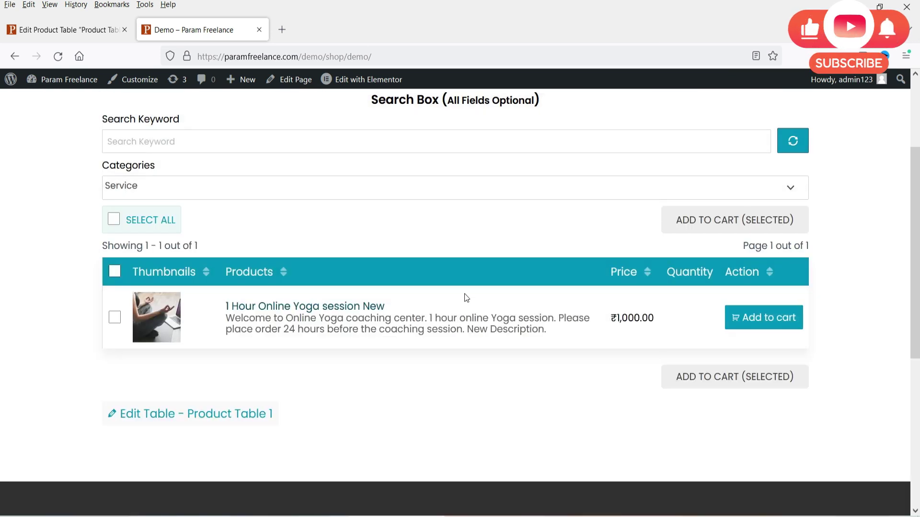
click(158, 191)
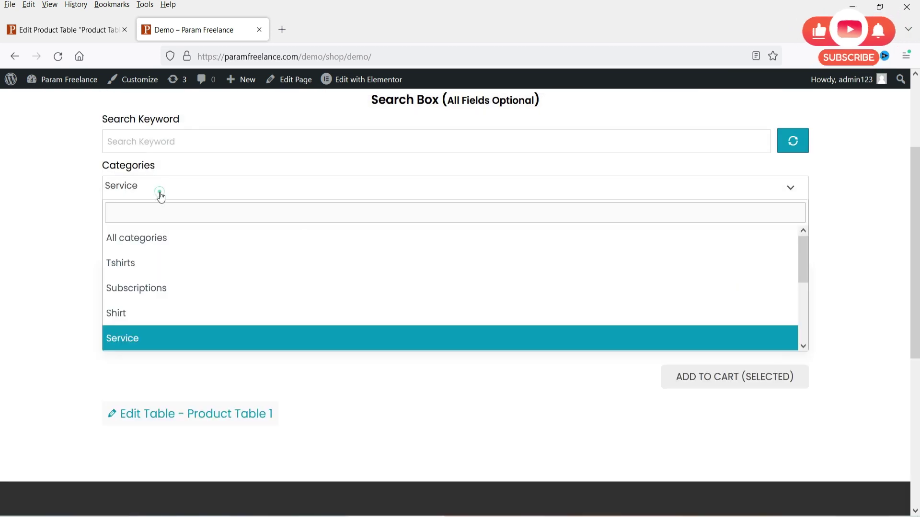
click(196, 295)
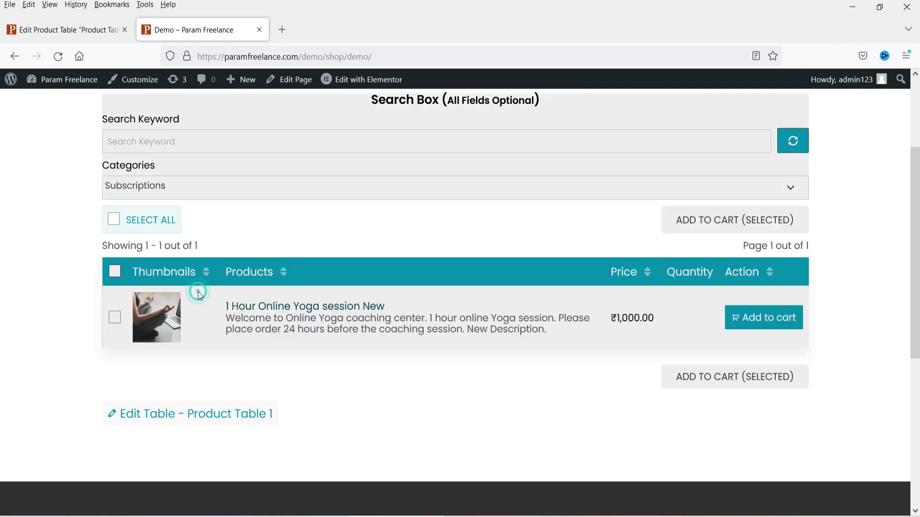
Find the Mugs category with the term "mug" and filter the product table by it.
click(163, 187)
text(mug)
key(Return)
Try the table's keyword search within the Mugs category, entering "green" and "mug".
scroll(26, 241, up, 4)
click(179, 270)
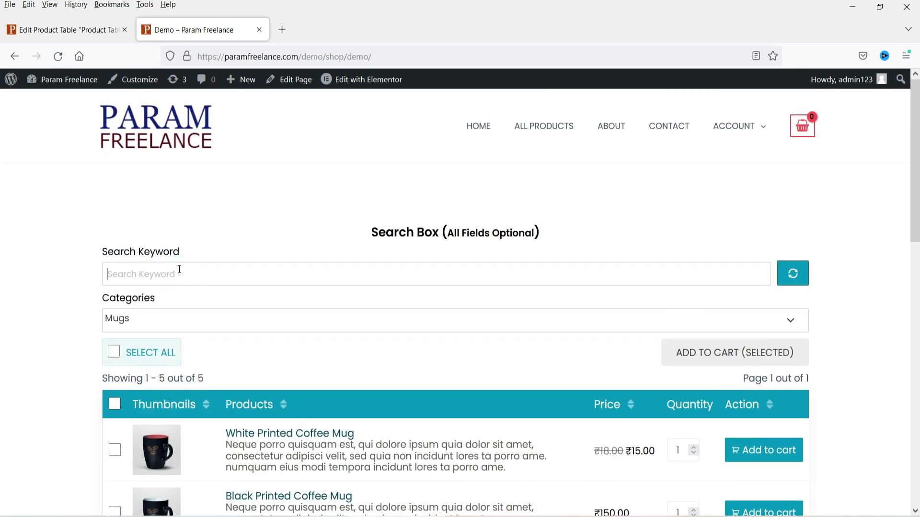
text(gr)
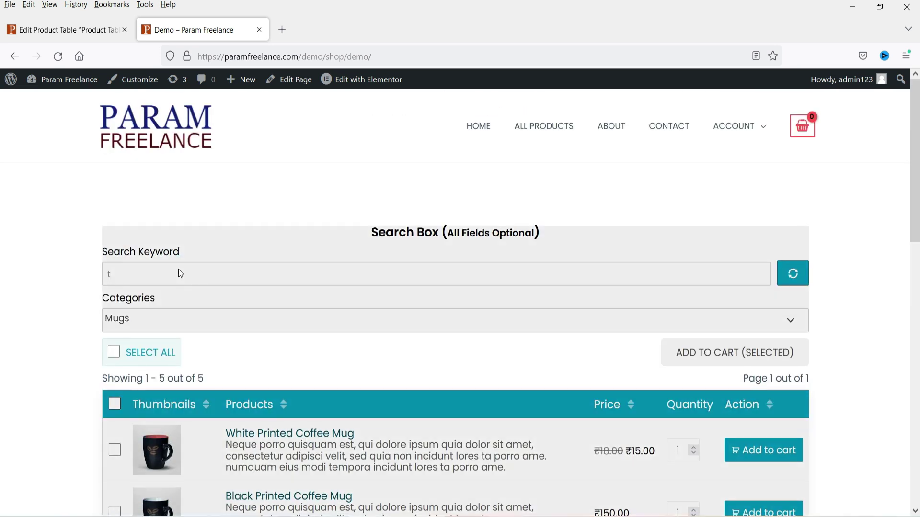
text(ee)
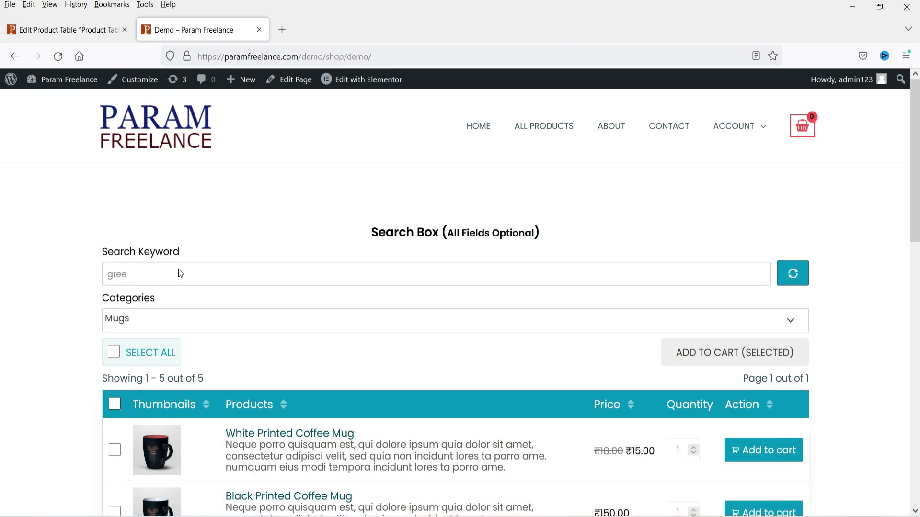
text(n)
key(BackSpace)
text(mug)
Look through the listed mug products and clear the search keyword.
scroll(21, 286, down, 8)
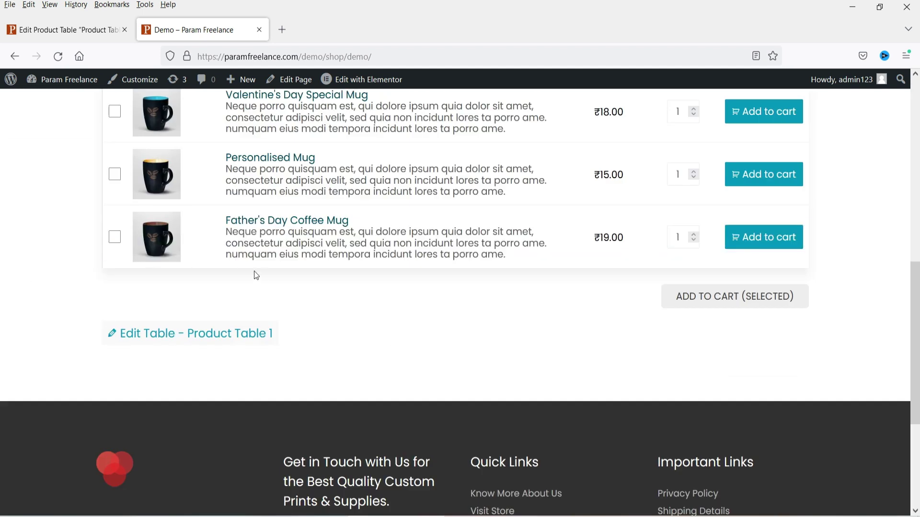
scroll(255, 273, up, 7)
scroll(460, 357, down, 3)
scroll(488, 304, up, 3)
double_click(144, 211)
key(BackSpace)
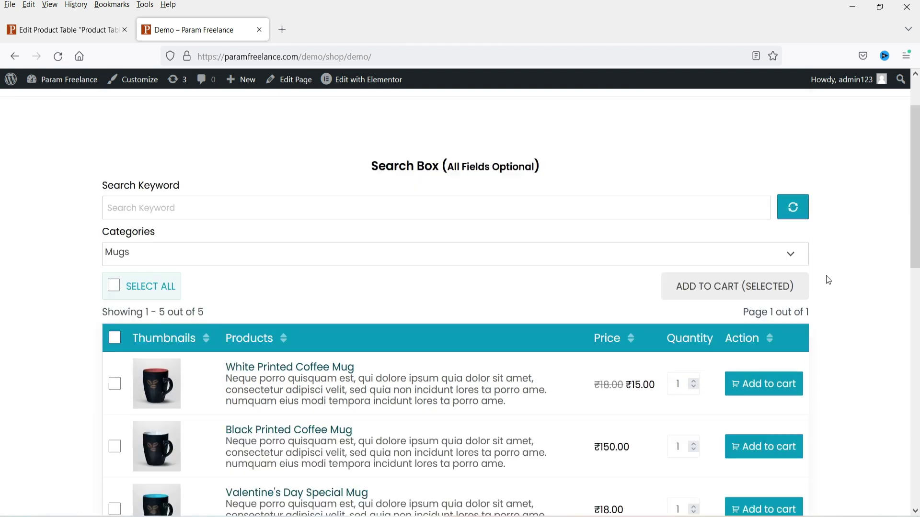
Reset the category filter to All categories and examine the full product list with its prices, quantities and cart actions.
click(166, 254)
scroll(158, 316, up, 3)
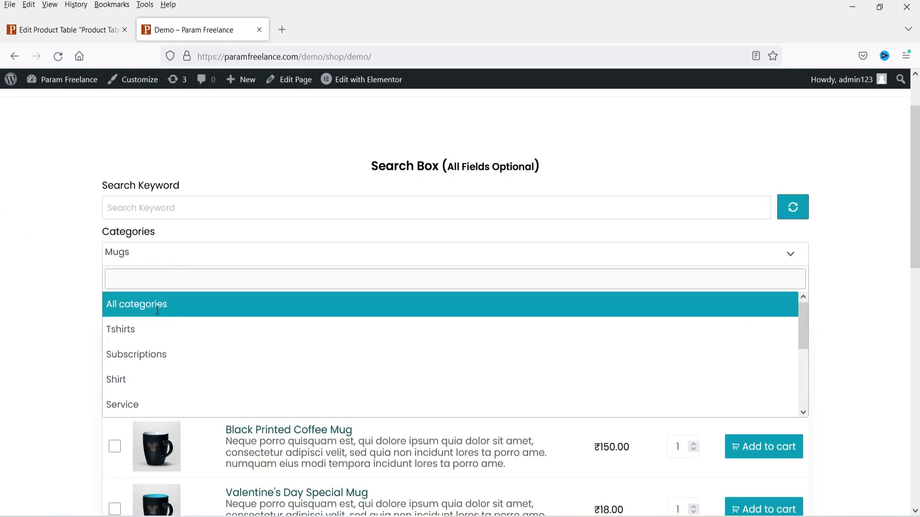
click(158, 315)
scroll(2, 274, down, 3)
scroll(3, 273, up, 5)
scroll(782, 216, down, 2)
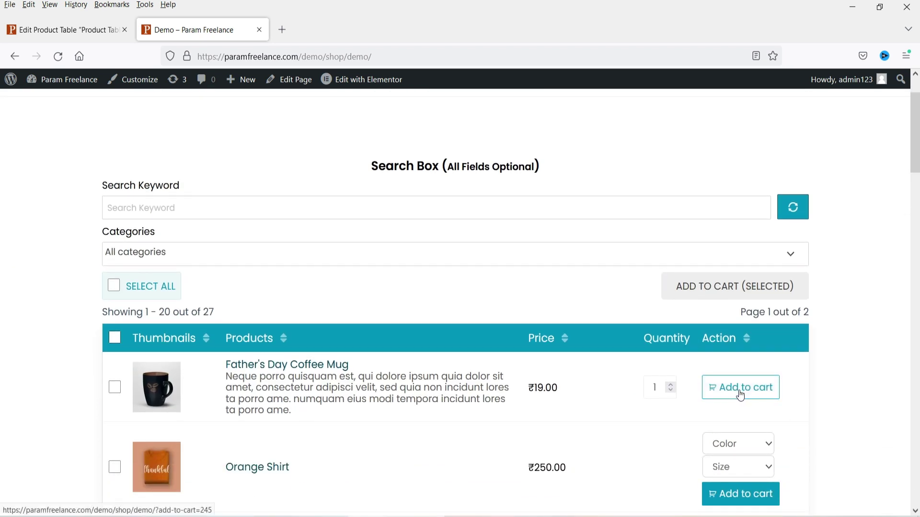
scroll(894, 293, down, 4)
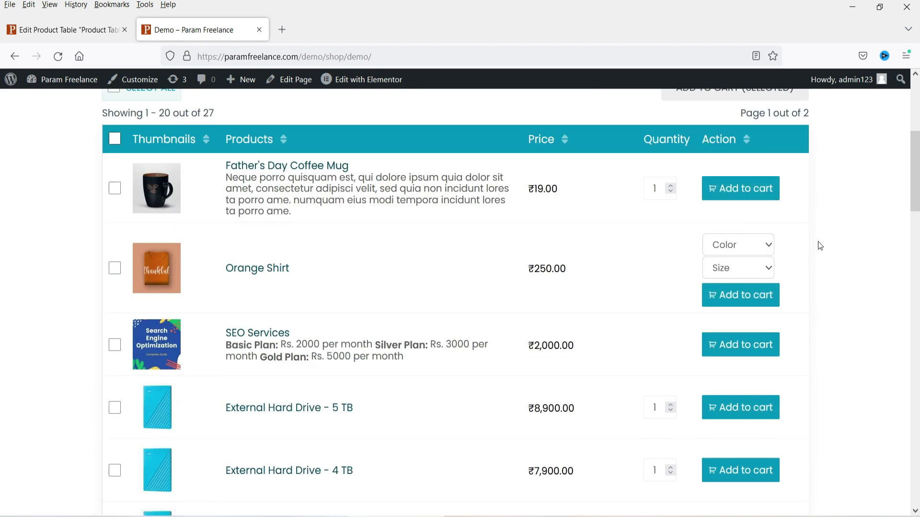
scroll(820, 245, down, 5)
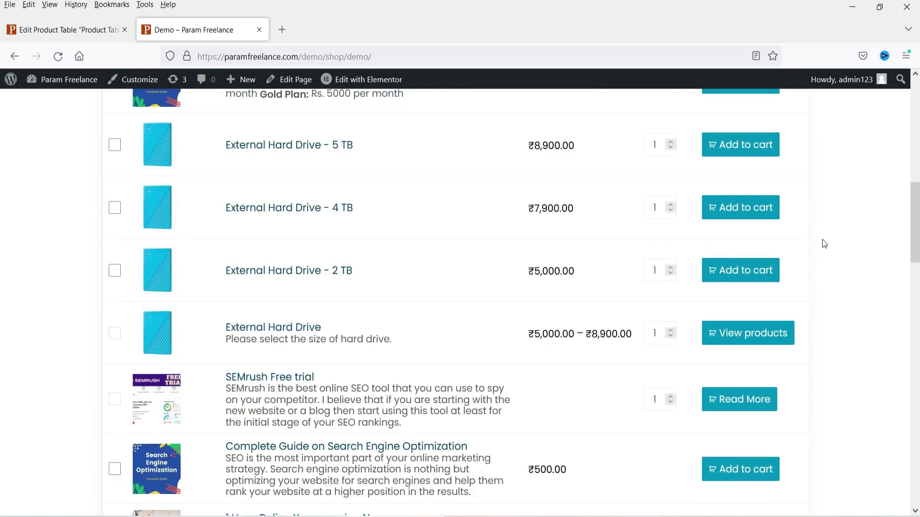
scroll(822, 237, up, 11)
Return to the Product Table 1 edit page and examine its desktop column settings and available columns.
click(56, 32)
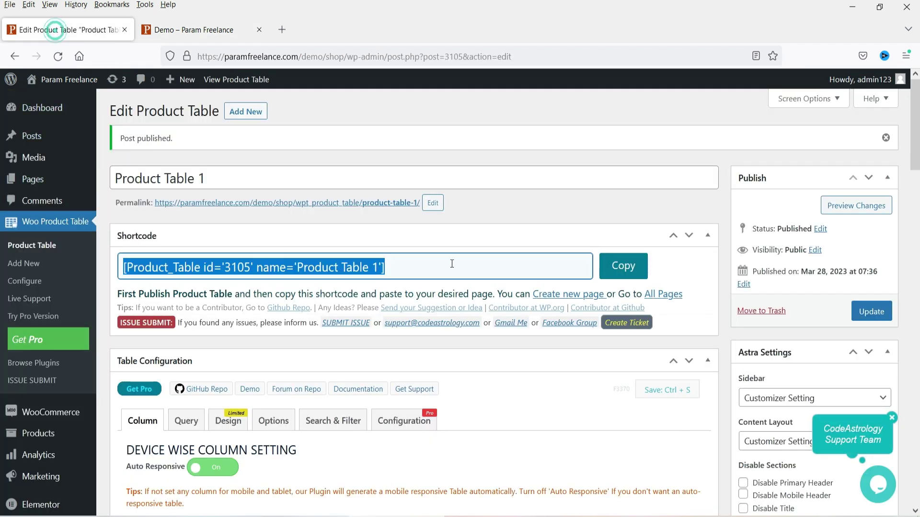
scroll(609, 297, down, 3)
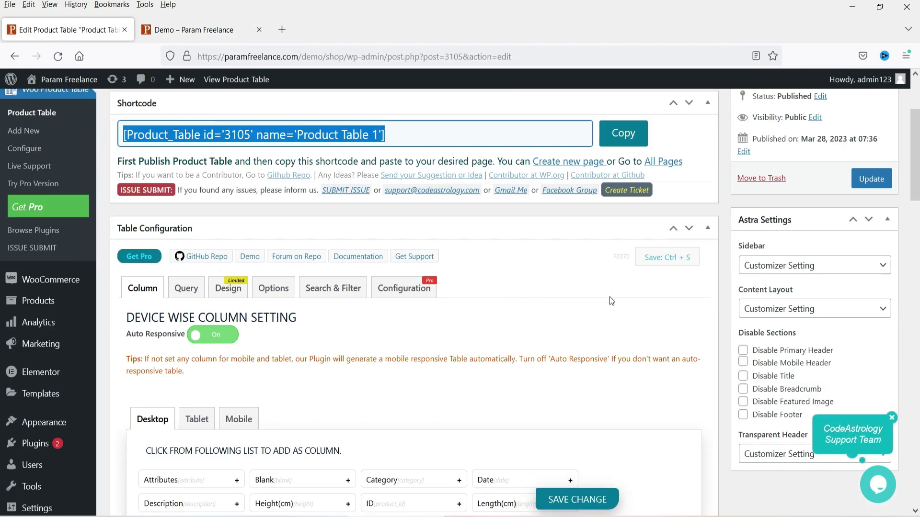
click(513, 329)
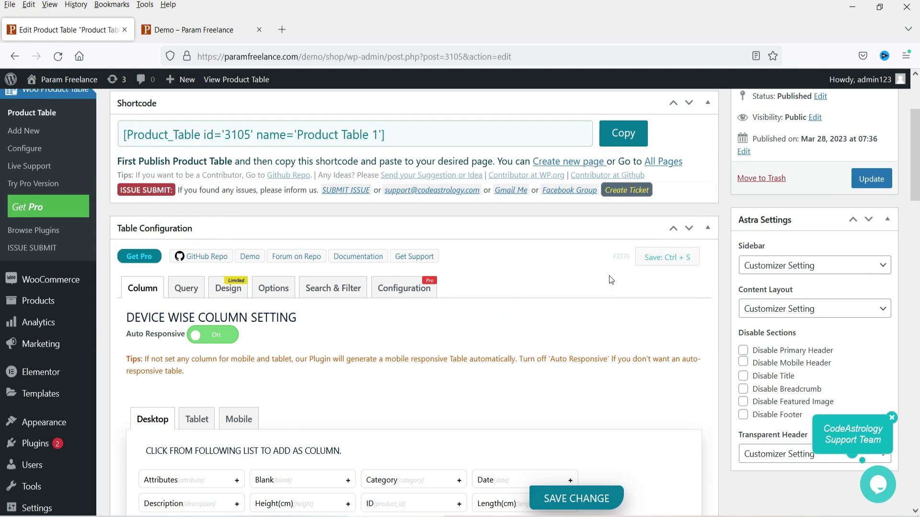
scroll(610, 279, down, 2)
scroll(602, 235, down, 12)
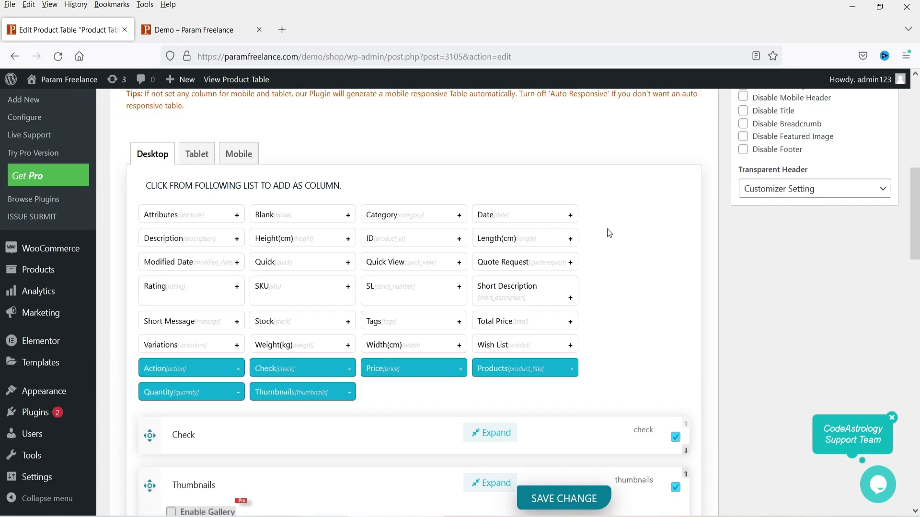
scroll(628, 223, up, 5)
scroll(628, 223, up, 2)
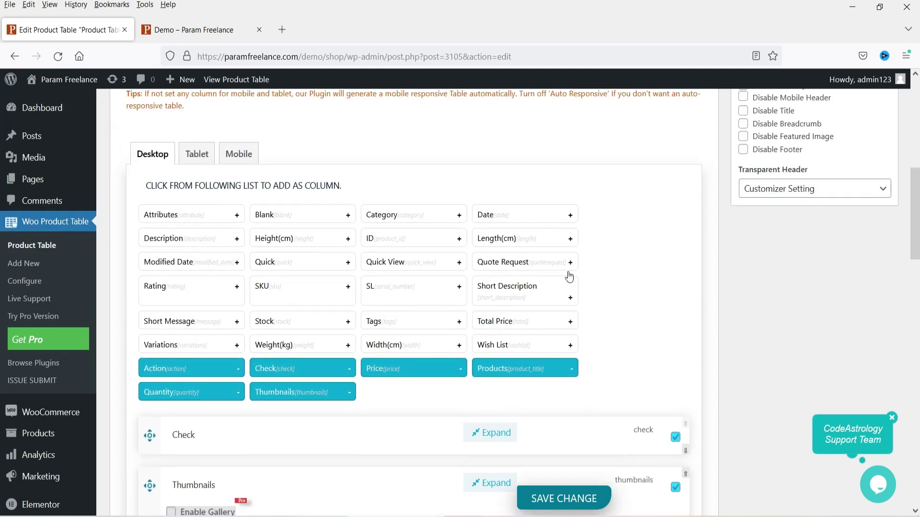
scroll(351, 301, down, 4)
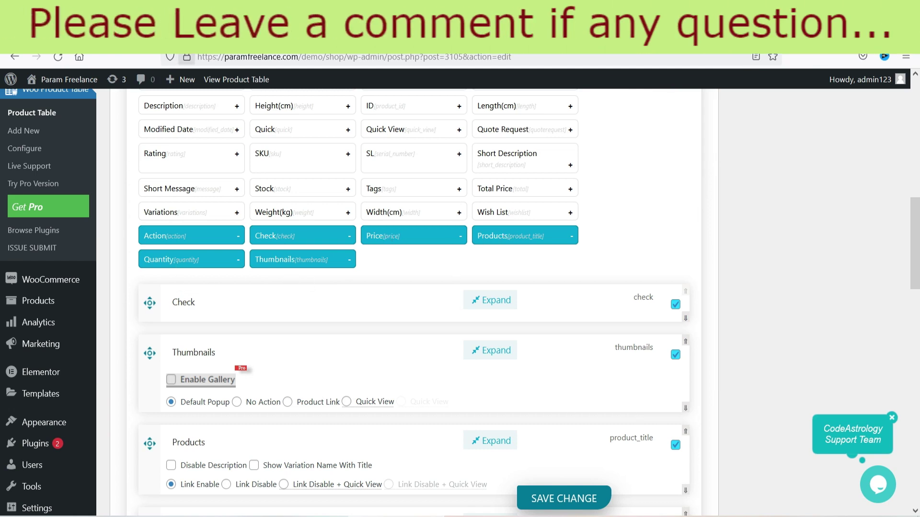
Look over the product table on the Demo page and add the Category column to Product Table 1's desktop columns.
click(201, 29)
scroll(116, 267, down, 5)
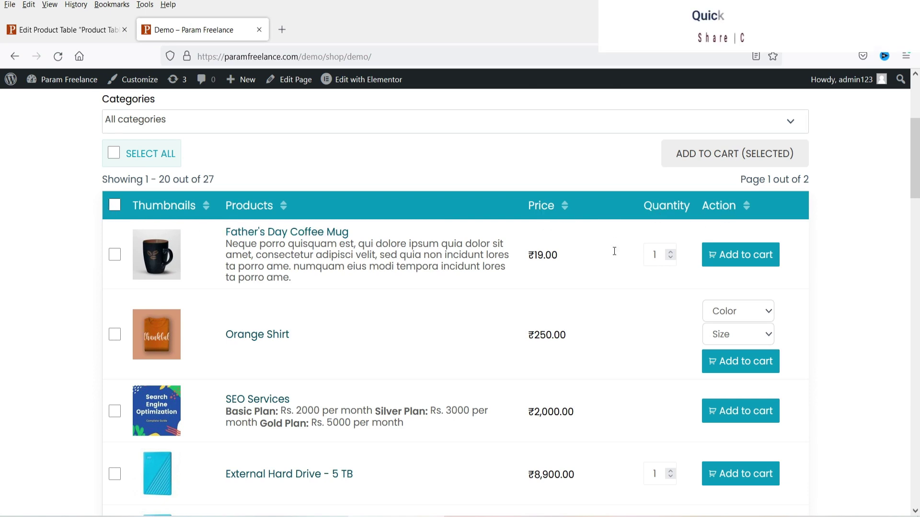
click(67, 30)
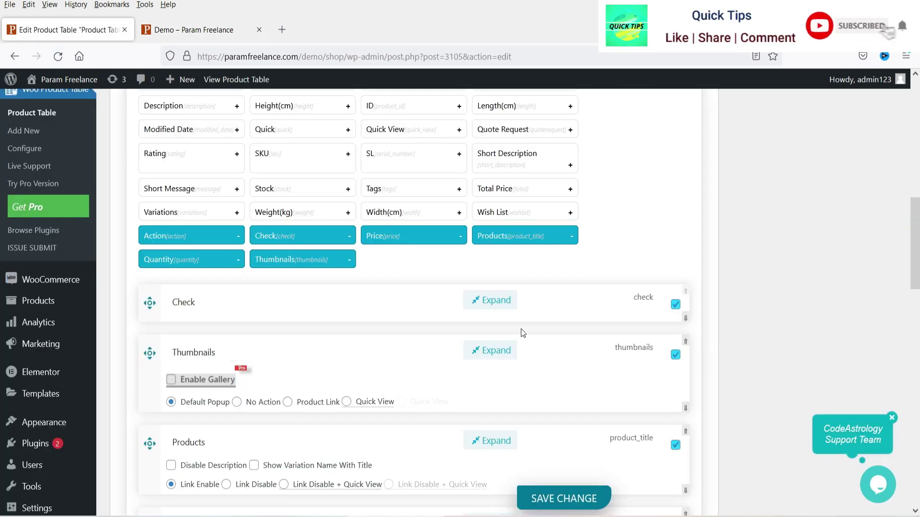
scroll(718, 244, up, 2)
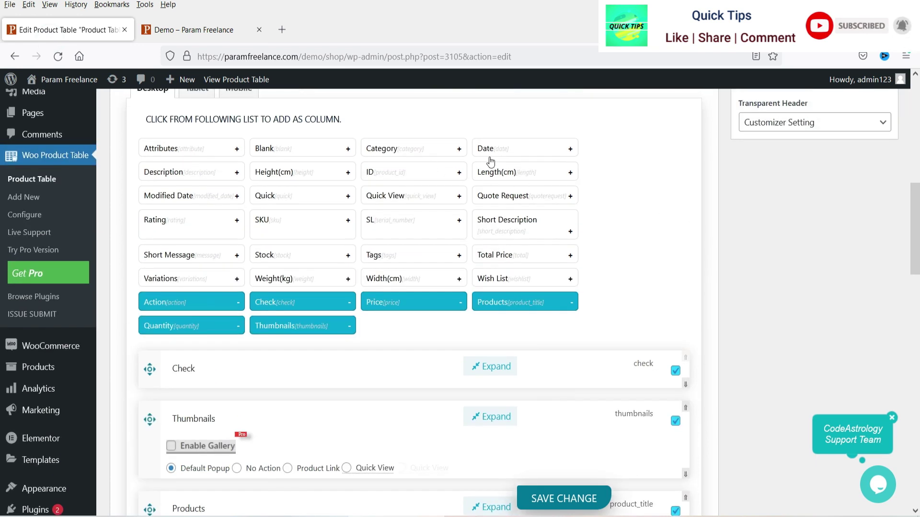
click(400, 153)
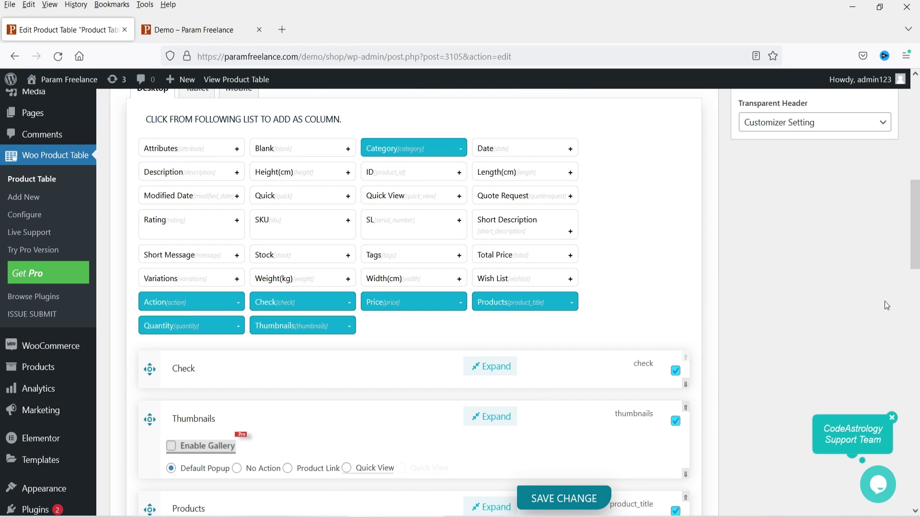
Move the Category column between Quantity and Action, save the table and reload the Demo page to check the column.
scroll(882, 304, down, 10)
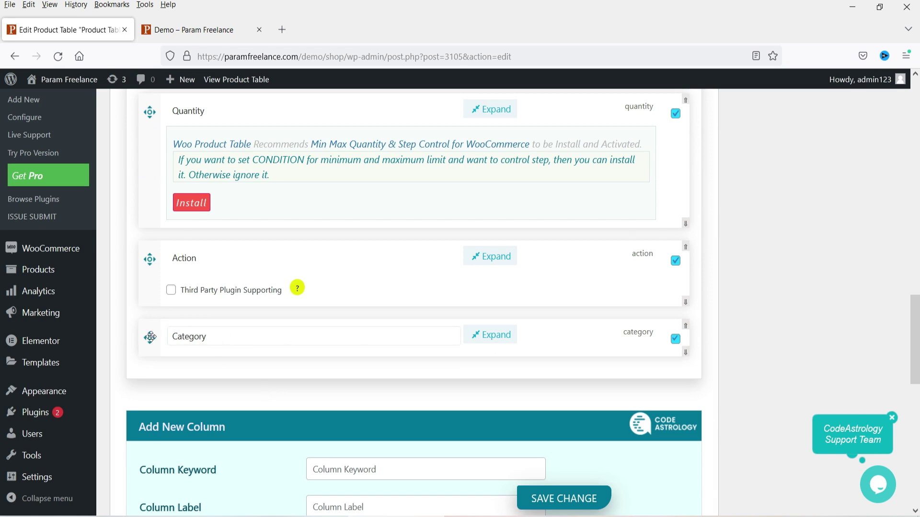
drag(151, 338, 148, 257)
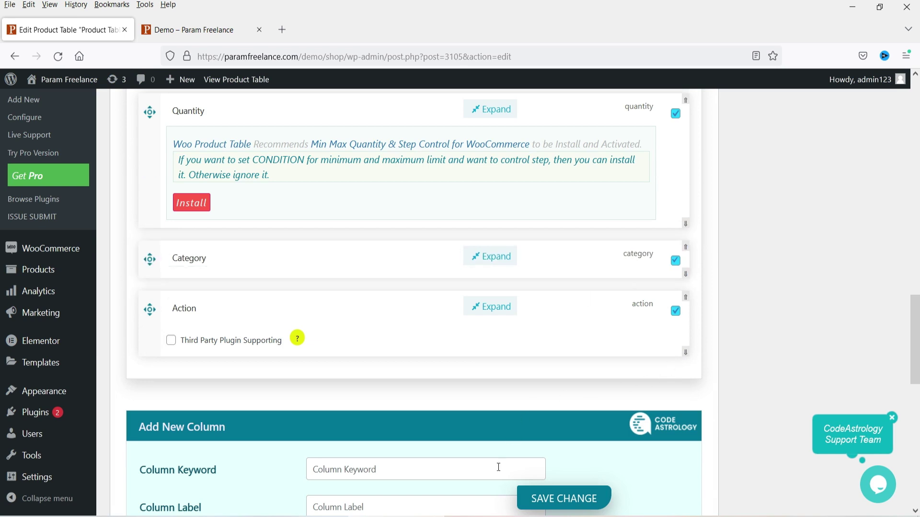
click(541, 498)
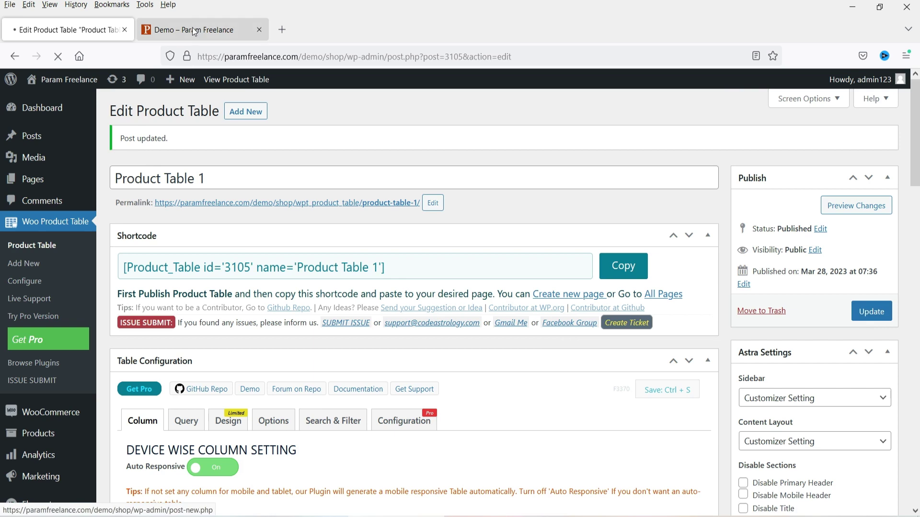
click(201, 30)
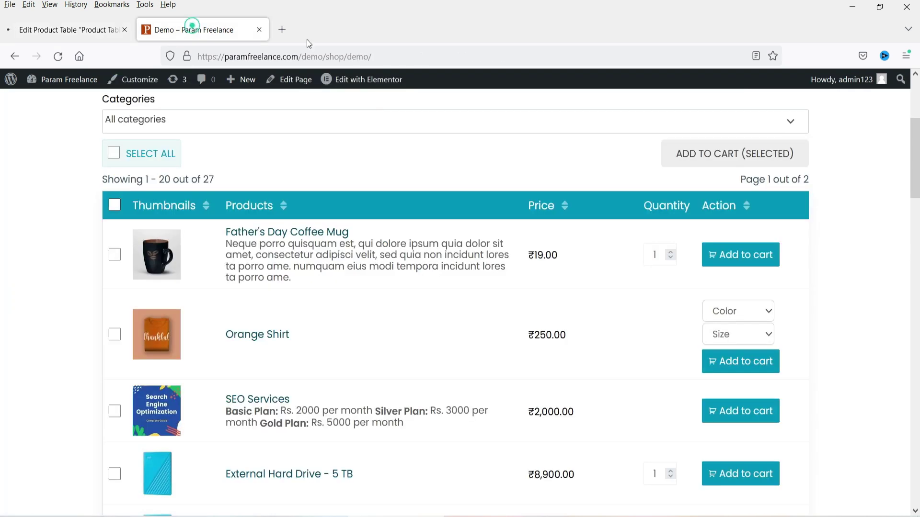
click(65, 58)
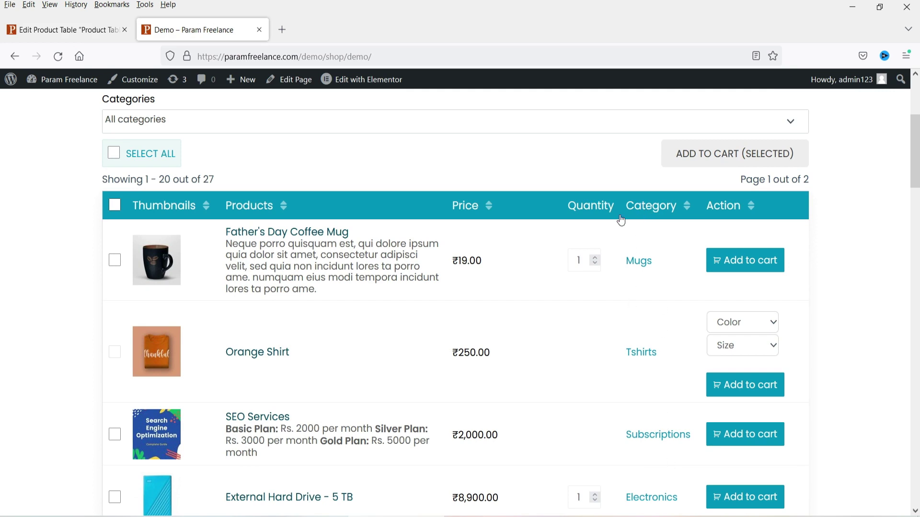
Remove the Category column from Product Table 1's desktop columns.
click(62, 29)
scroll(411, 327, down, 3)
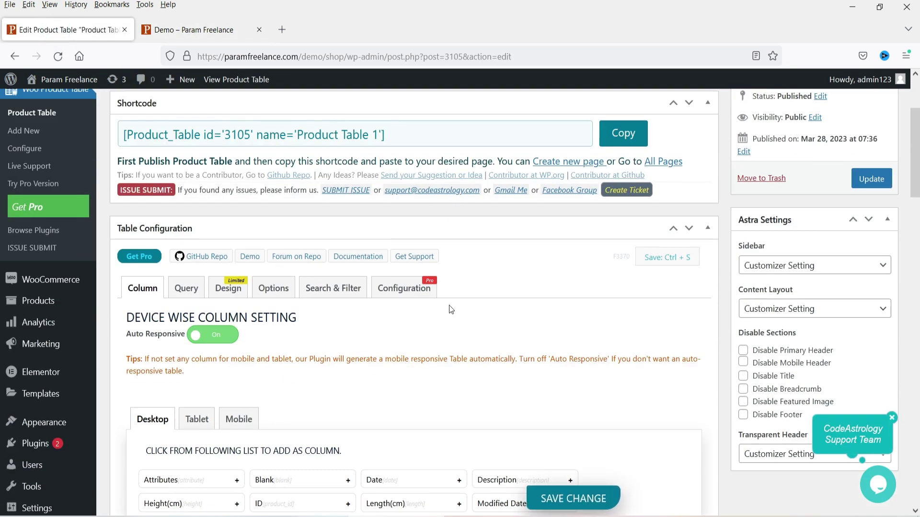
scroll(450, 309, down, 8)
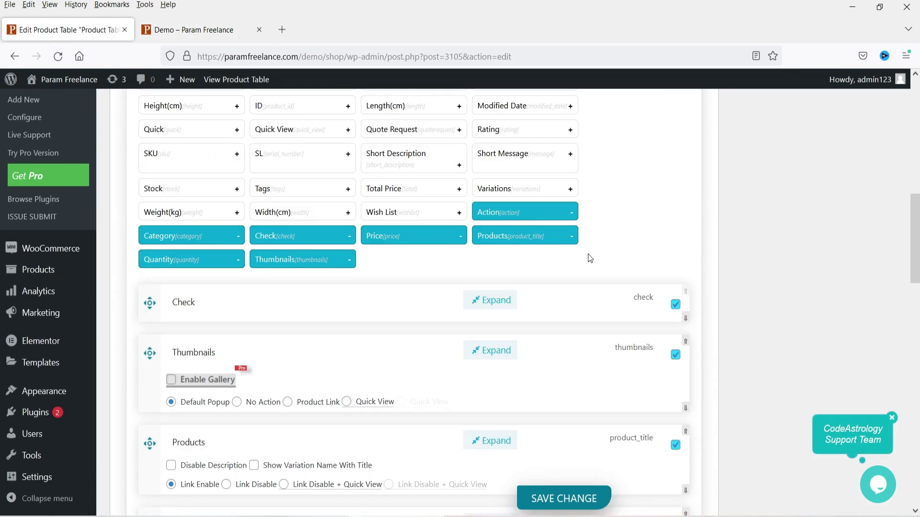
scroll(487, 307, down, 6)
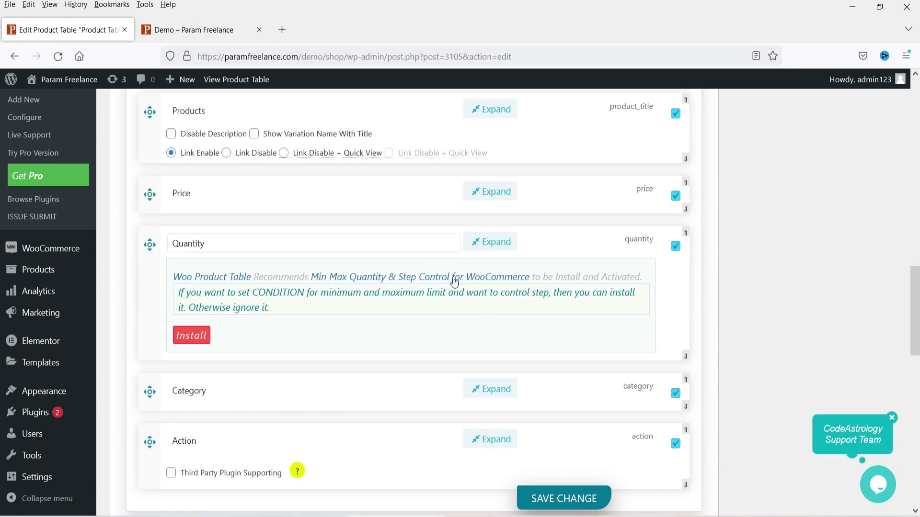
scroll(293, 273, down, 3)
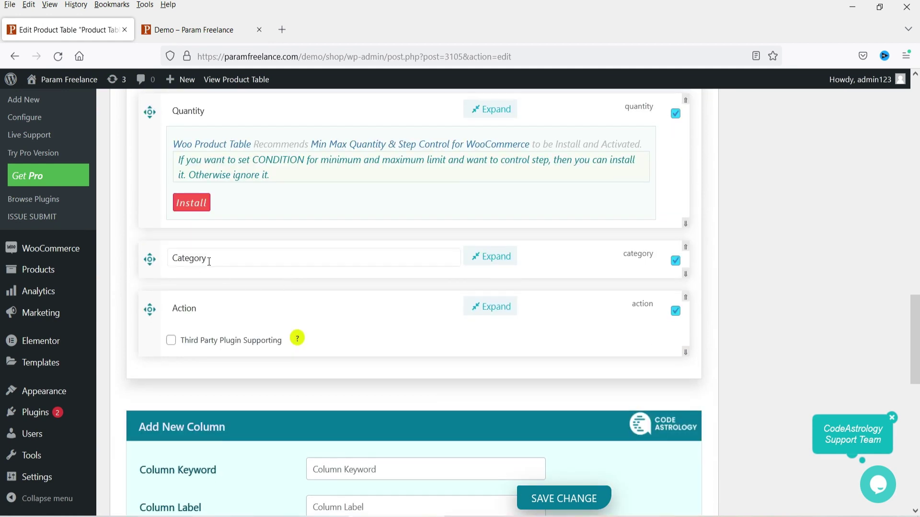
click(675, 261)
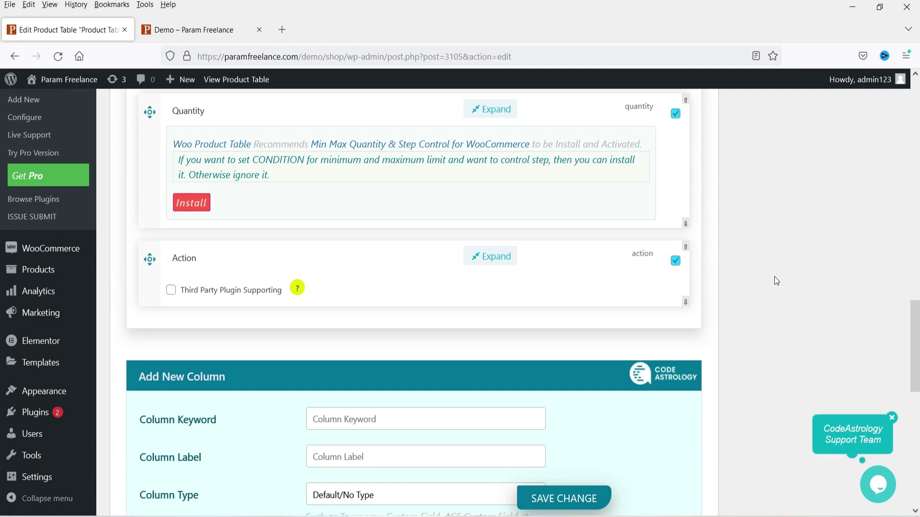
Move the Thumbnails column between Quantity and Action, save the table and reload the Demo page to check the order.
scroll(776, 278, up, 9)
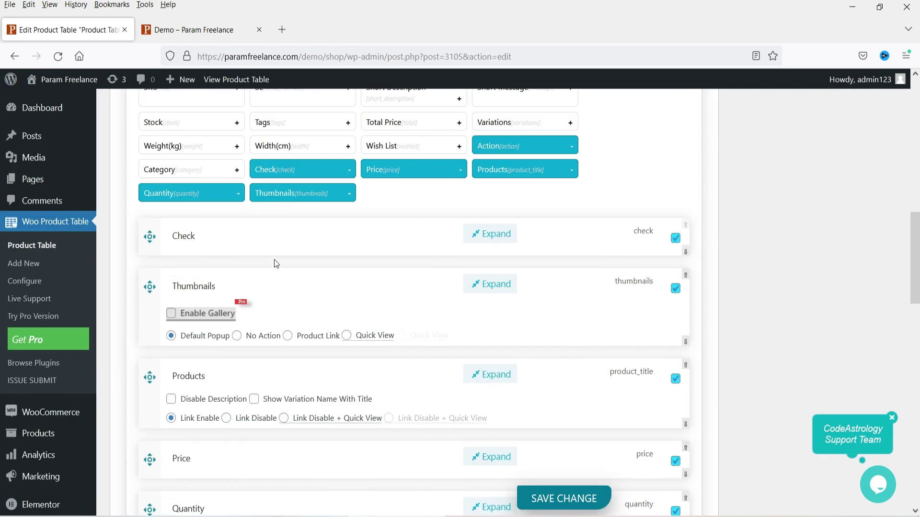
scroll(769, 321, down, 3)
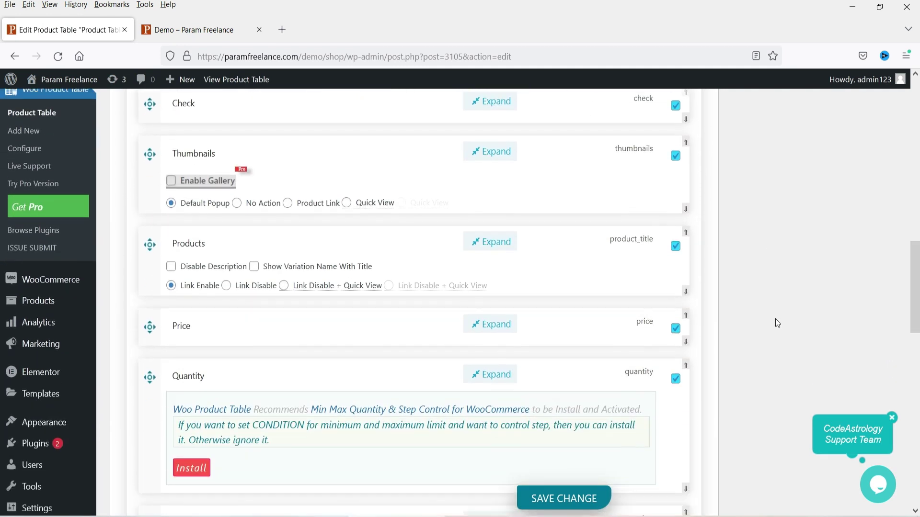
drag(150, 153, 145, 221)
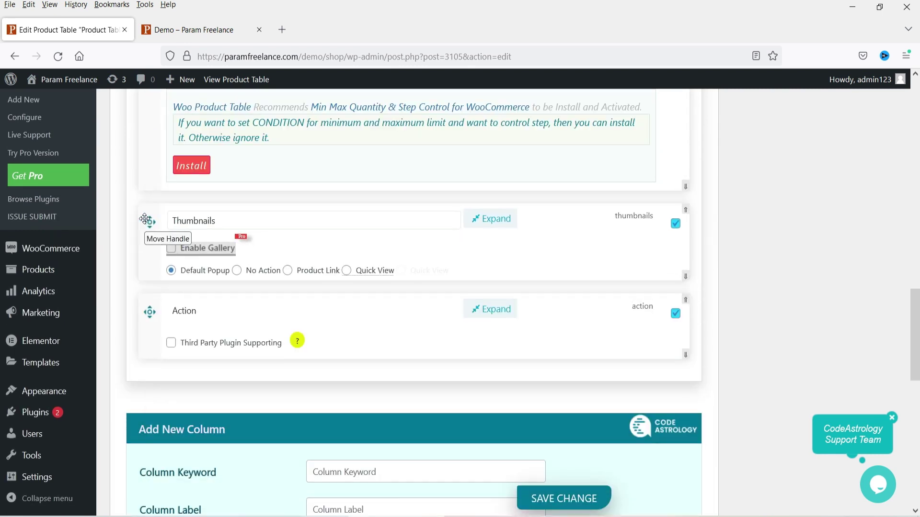
click(562, 501)
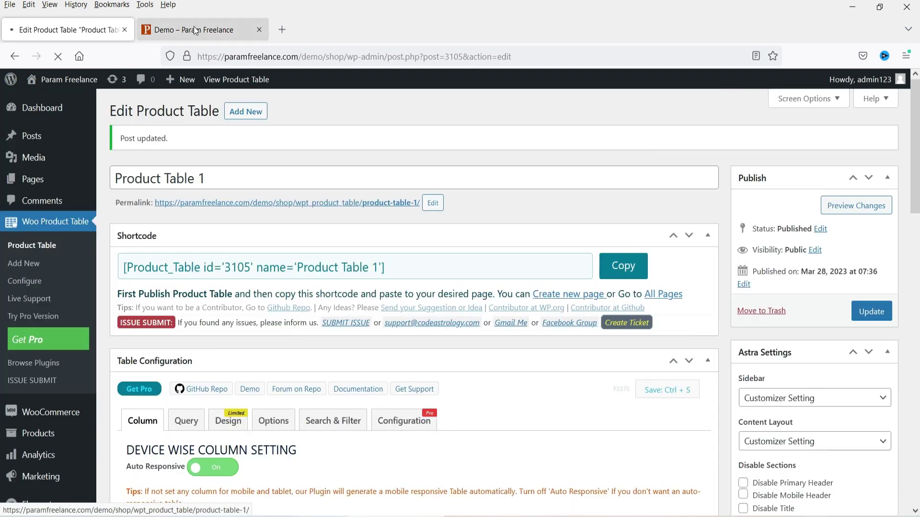
click(193, 30)
click(58, 57)
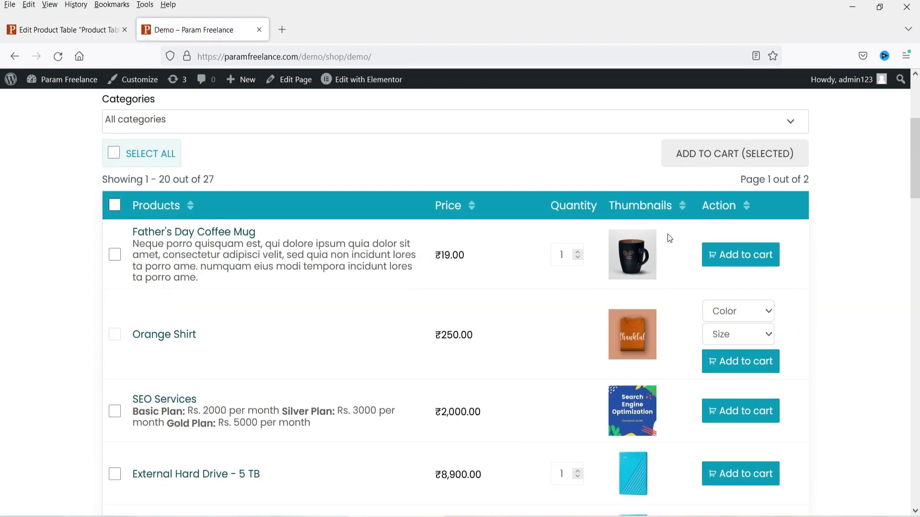
Move the Thumbnails column back above Products in Product Table 1's desktop columns.
click(65, 31)
scroll(297, 301, down, 15)
scroll(275, 317, down, 10)
scroll(216, 336, up, 4)
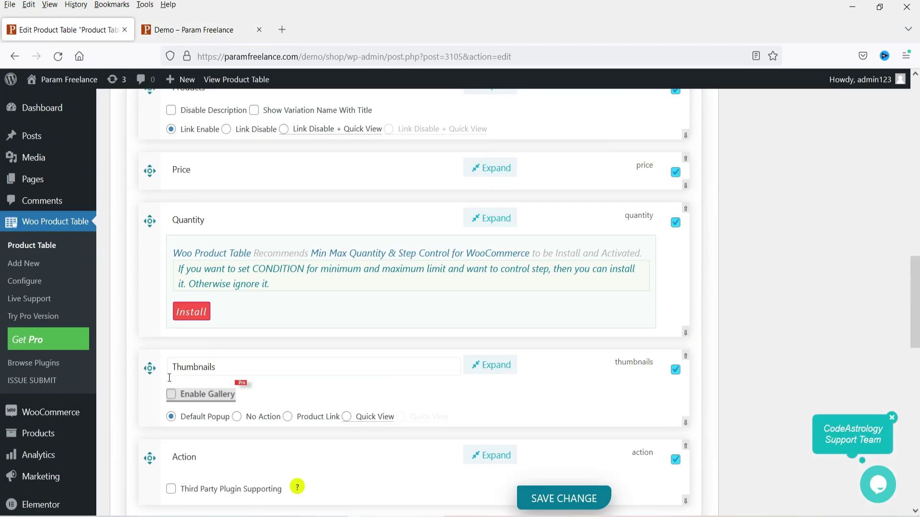
drag(150, 369, 151, 197)
scroll(533, 268, down, 5)
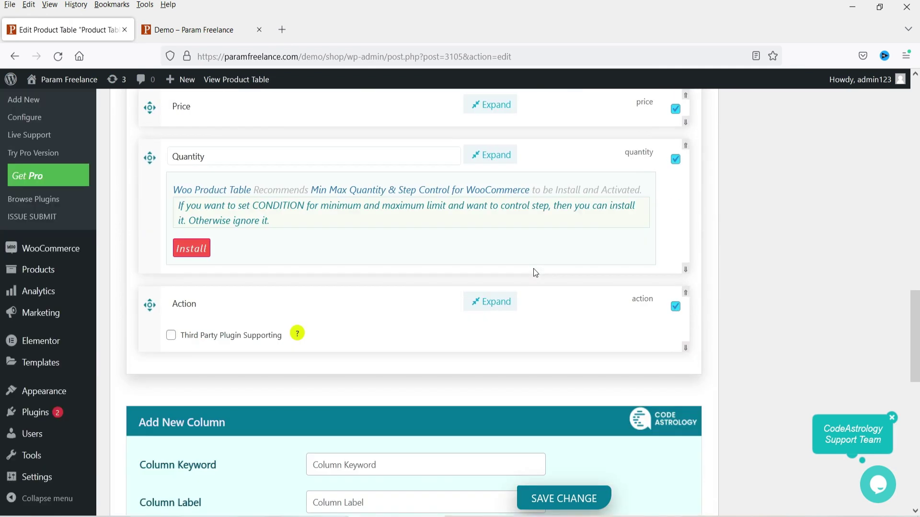
Expand the Price column's settings, examine its wrapper tag, style and premium options, and collapse them again.
scroll(429, 280, up, 7)
scroll(515, 298, up, 3)
scroll(478, 285, down, 4)
scroll(375, 237, down, 4)
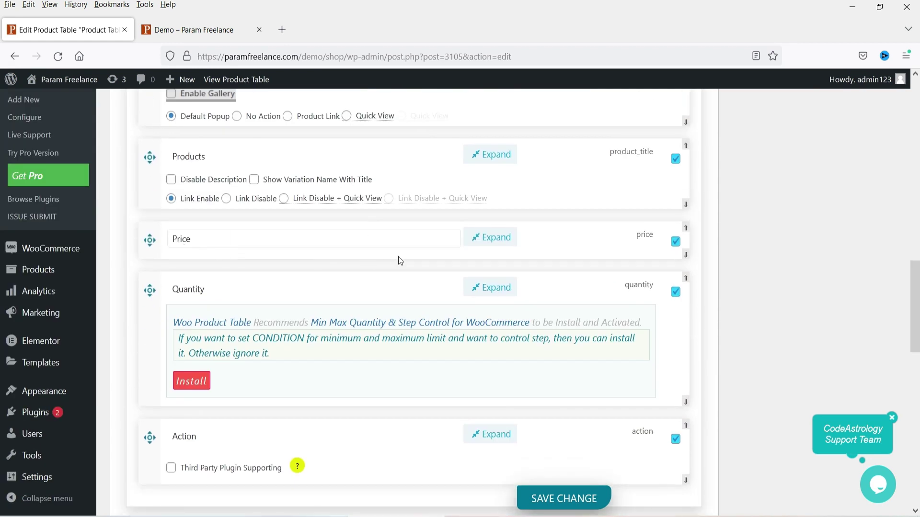
click(497, 239)
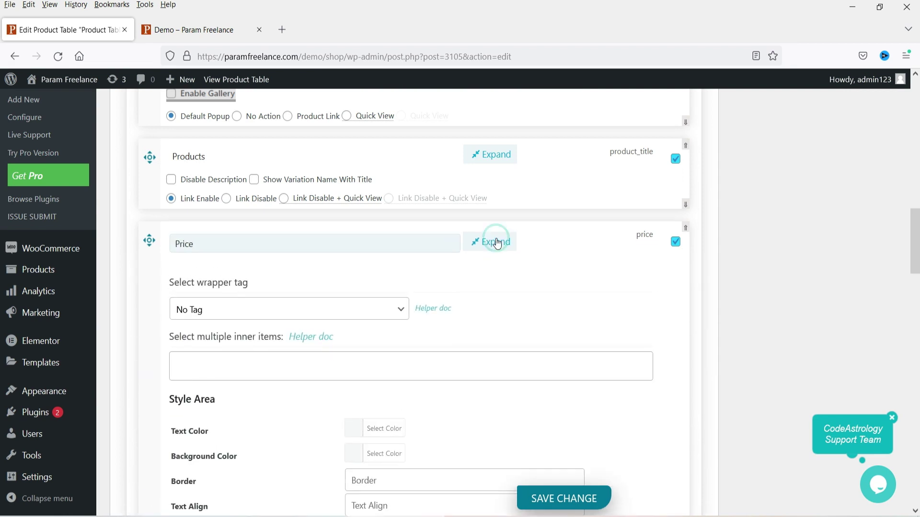
scroll(524, 256, down, 3)
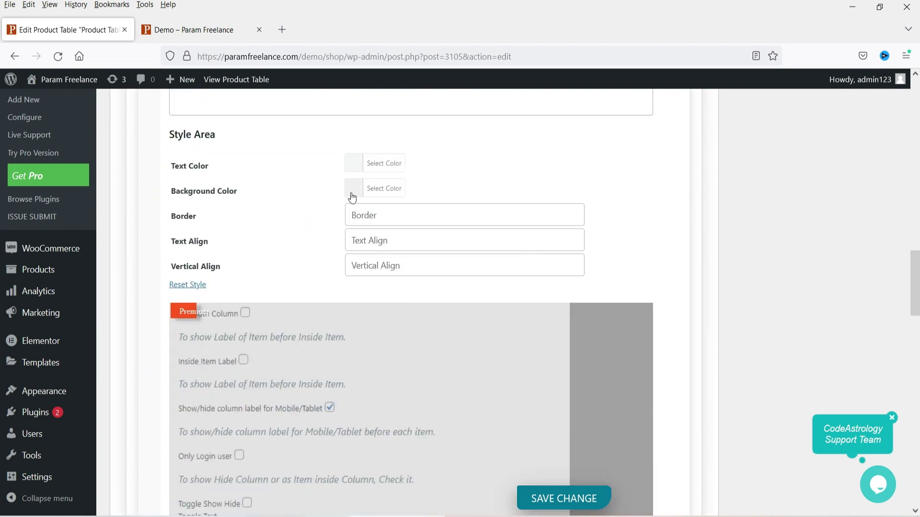
scroll(247, 166, down, 4)
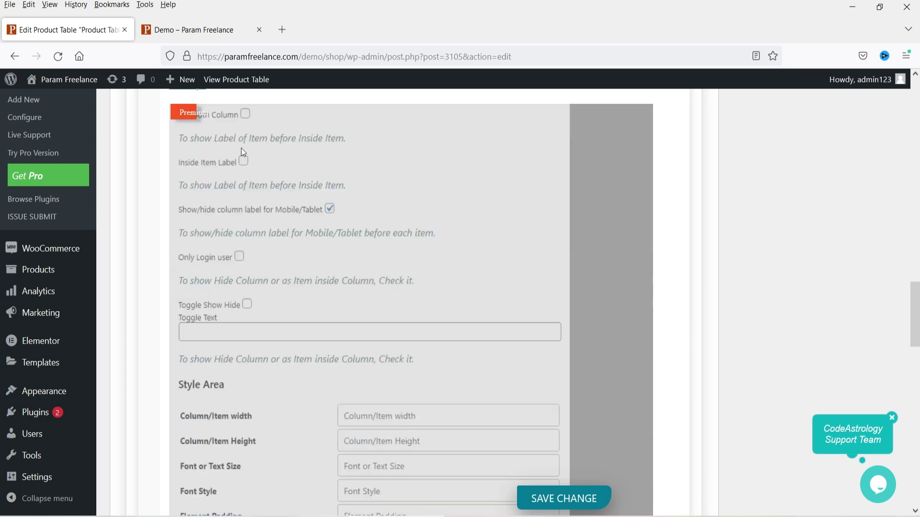
scroll(568, 267, up, 7)
scroll(527, 275, up, 4)
click(507, 314)
Open the table's Query settings and compare them with the search box and product list on the Demo page.
scroll(295, 376, up, 15)
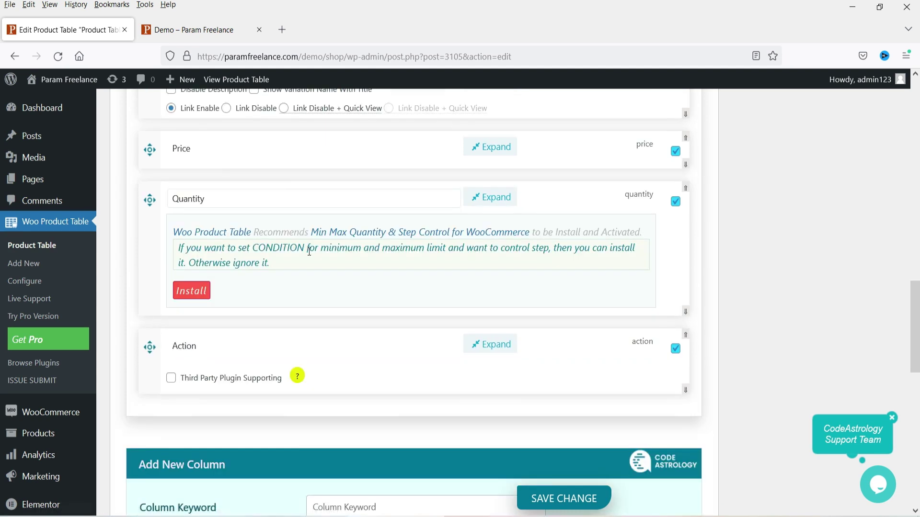
click(186, 245)
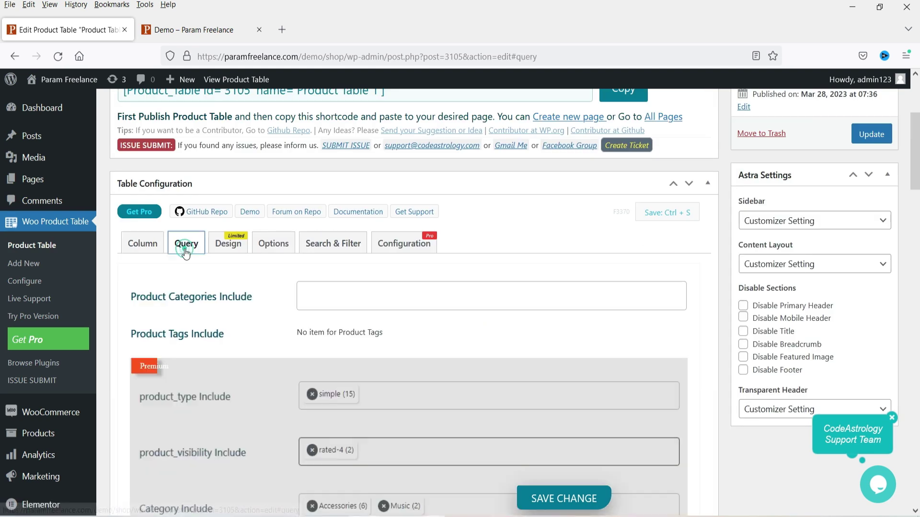
click(180, 30)
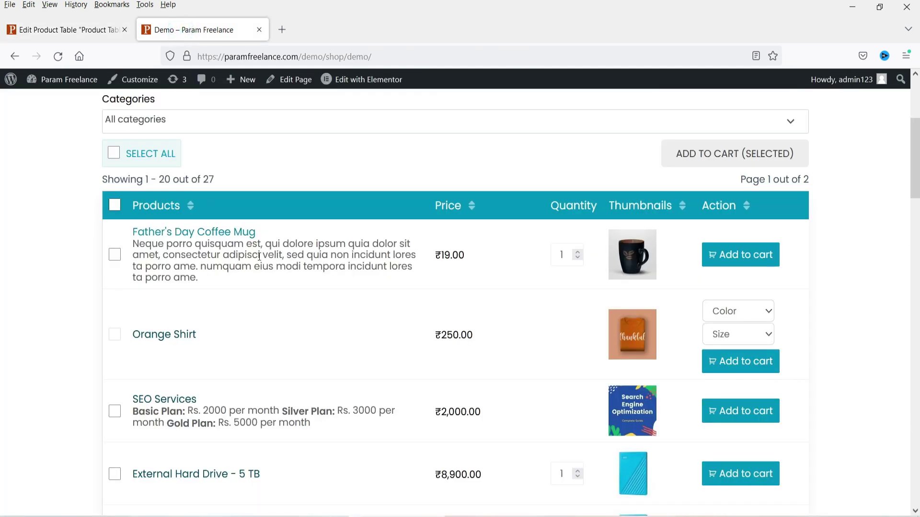
scroll(329, 259, up, 3)
click(71, 30)
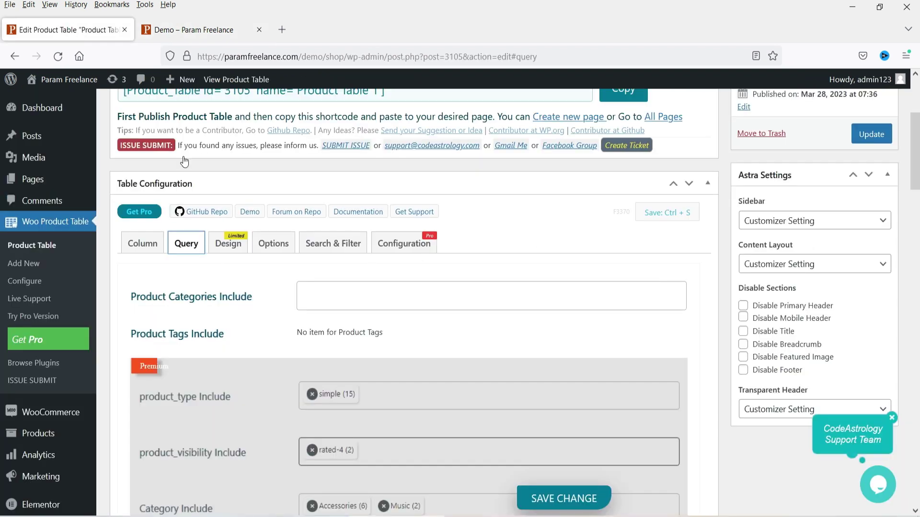
click(197, 34)
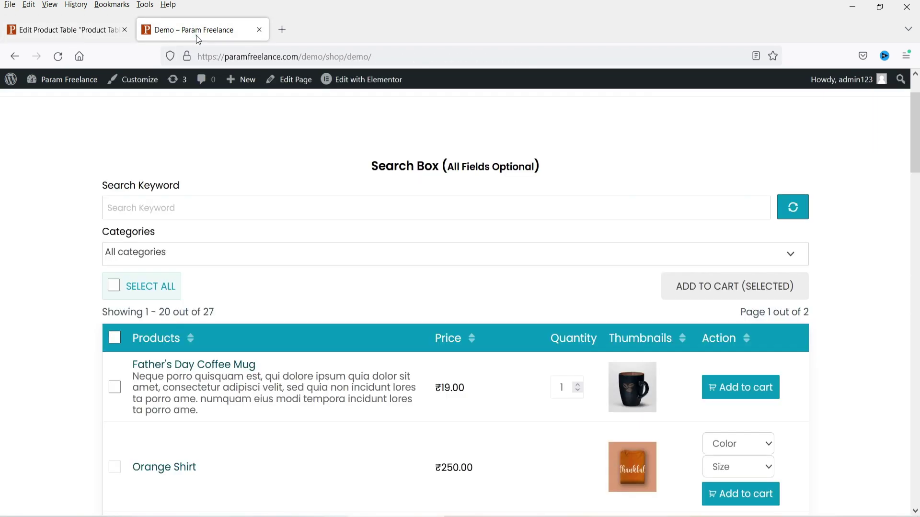
Add Tshirts to the table's included product categories and look through the Category Exclude and other query options.
click(38, 36)
scroll(297, 155, down, 3)
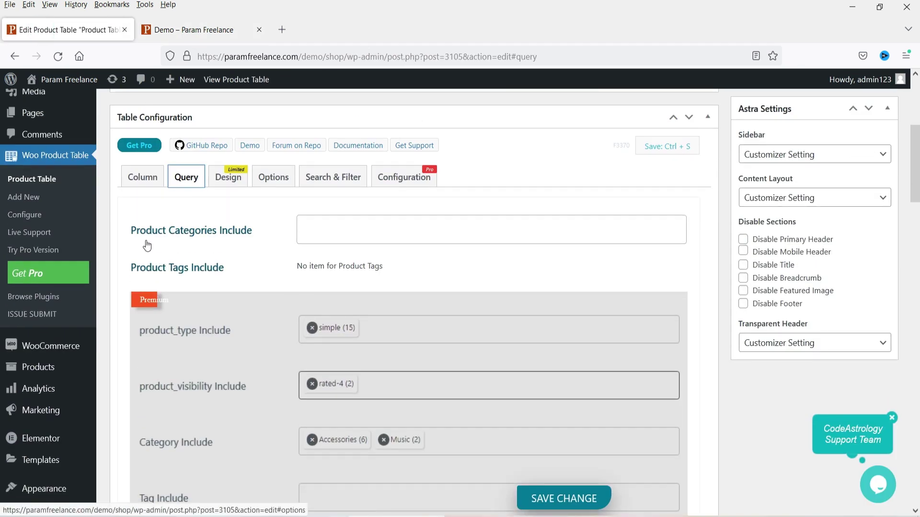
click(353, 229)
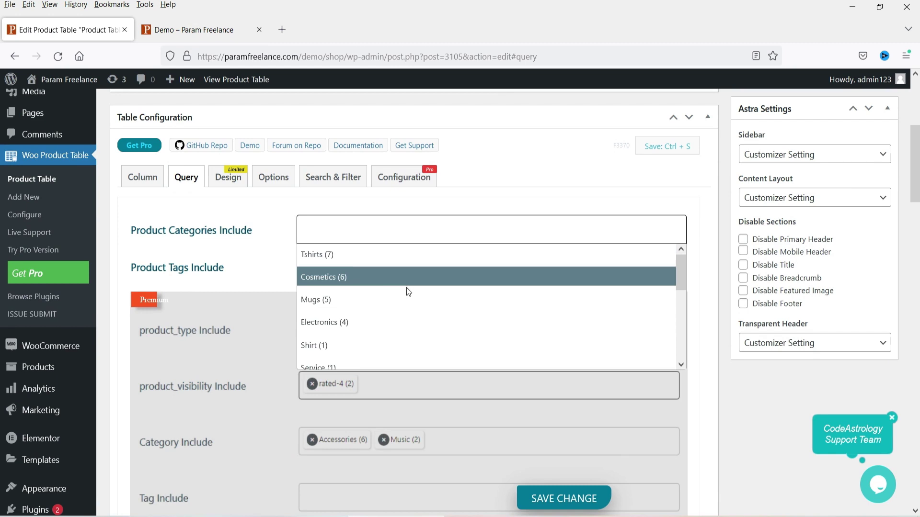
click(321, 254)
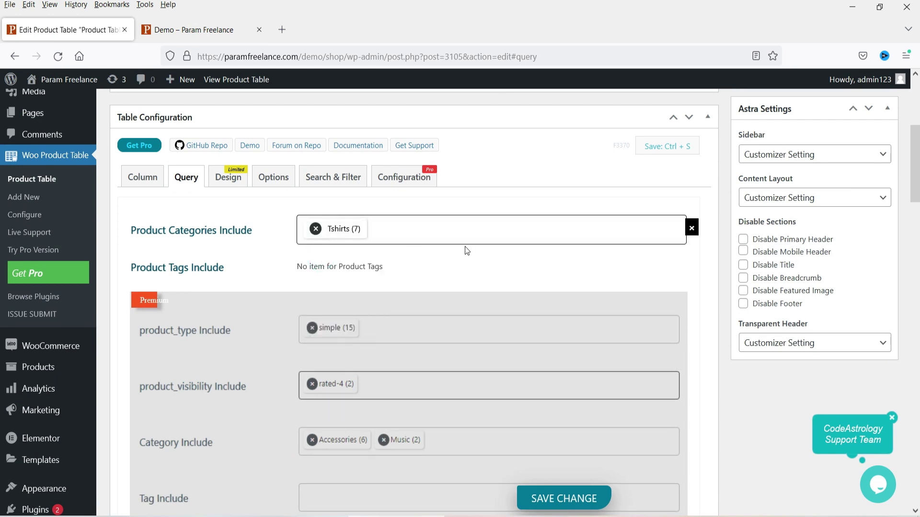
scroll(452, 241, down, 10)
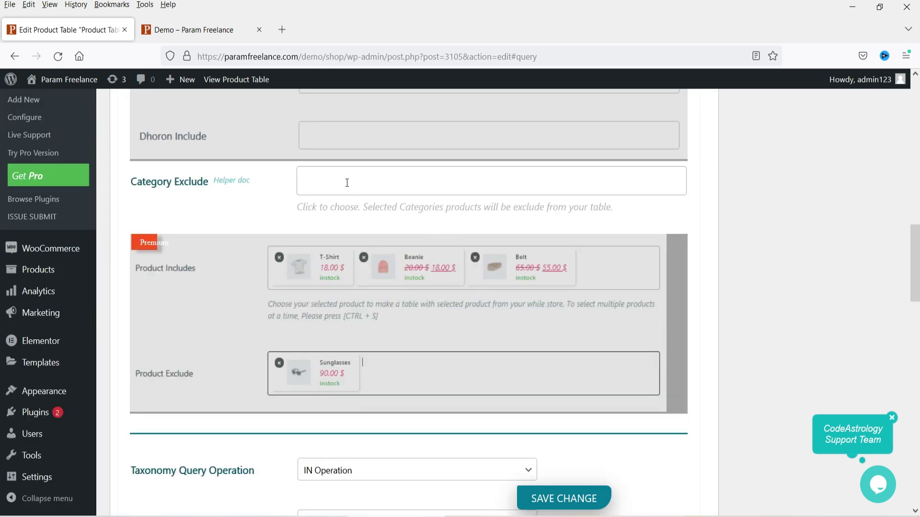
scroll(361, 192, up, 10)
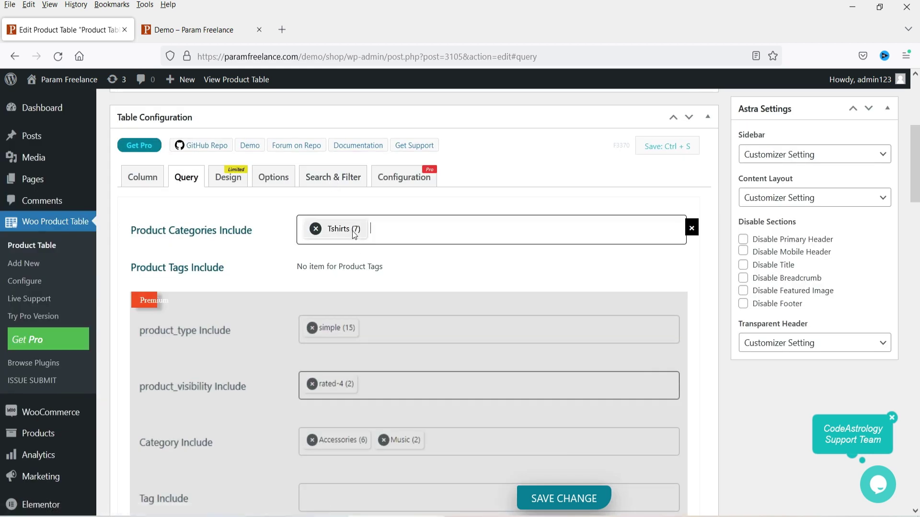
Examine the Category Exclude choices, the taxonomy operation and the Sorting/Order and Order By options in the table's query settings.
scroll(362, 242, down, 10)
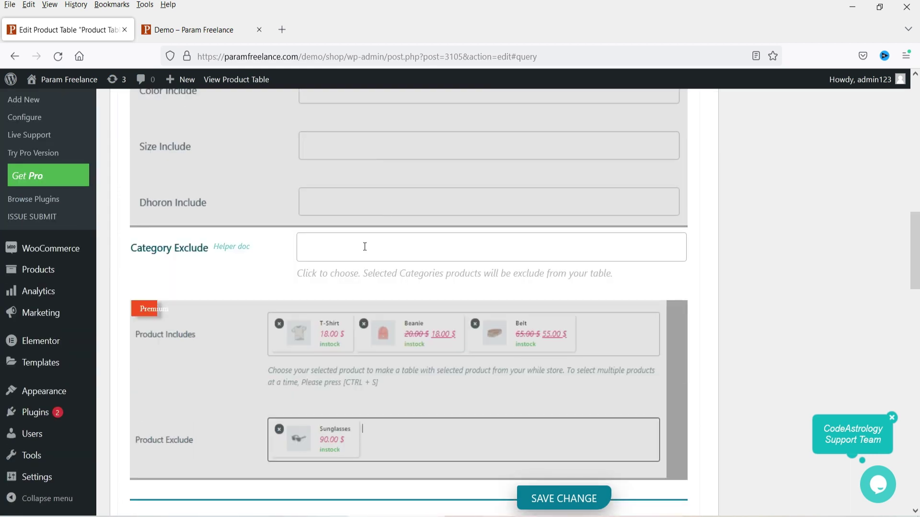
click(364, 247)
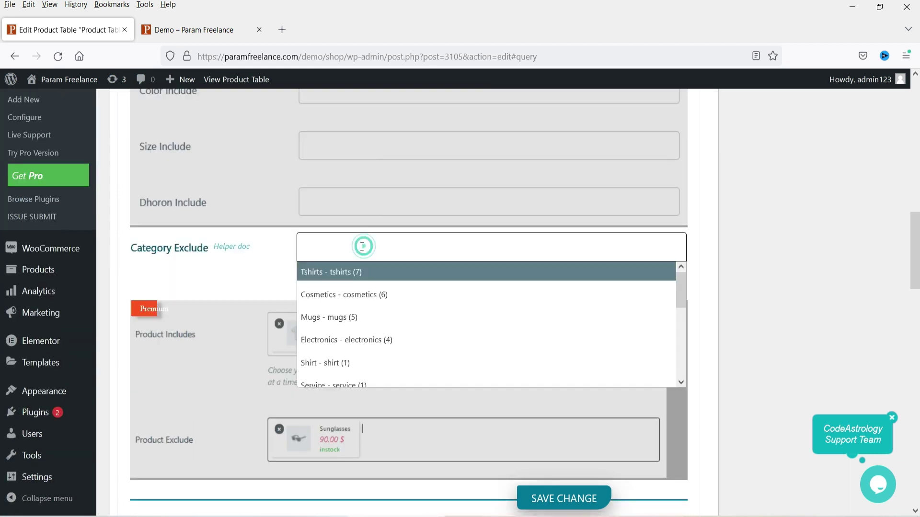
click(239, 273)
scroll(353, 226, down, 7)
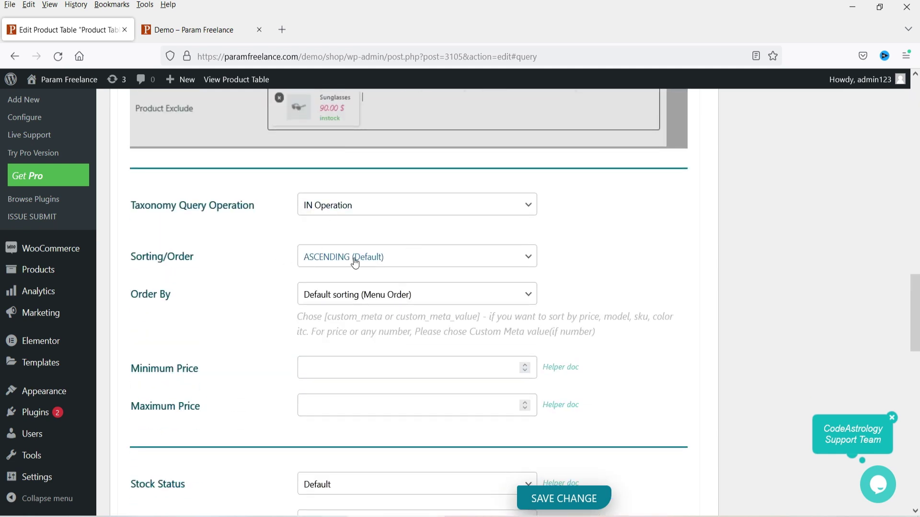
scroll(318, 194, down, 3)
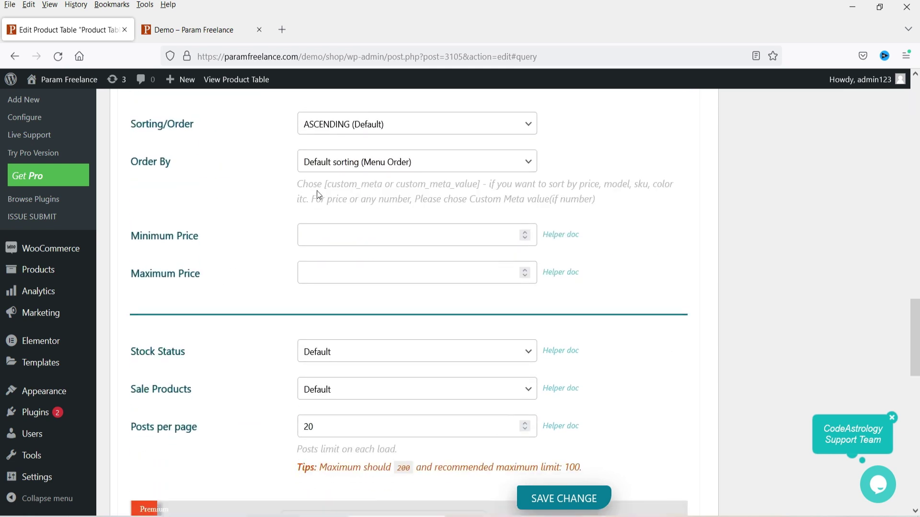
click(335, 171)
click(335, 170)
Review the Stock Status, Sale Products and Posts per page options and the premium query settings below them.
scroll(238, 250, down, 3)
click(341, 220)
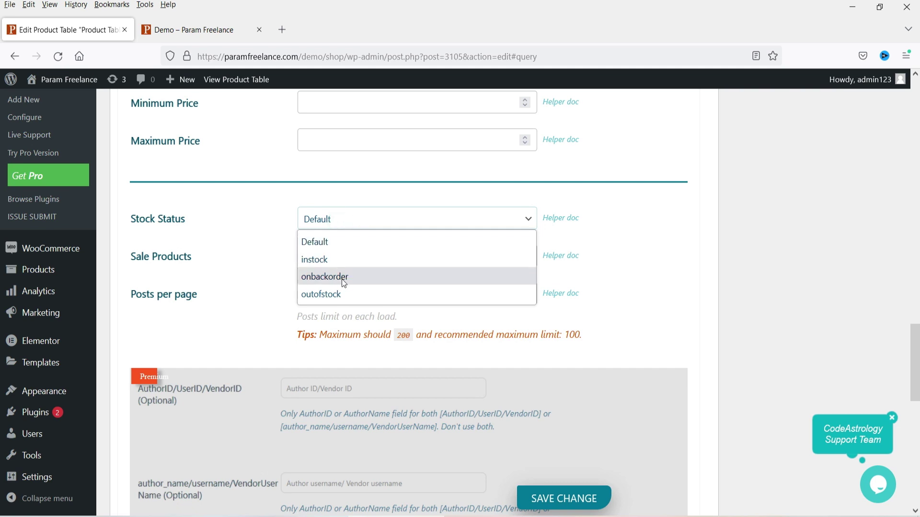
click(219, 278)
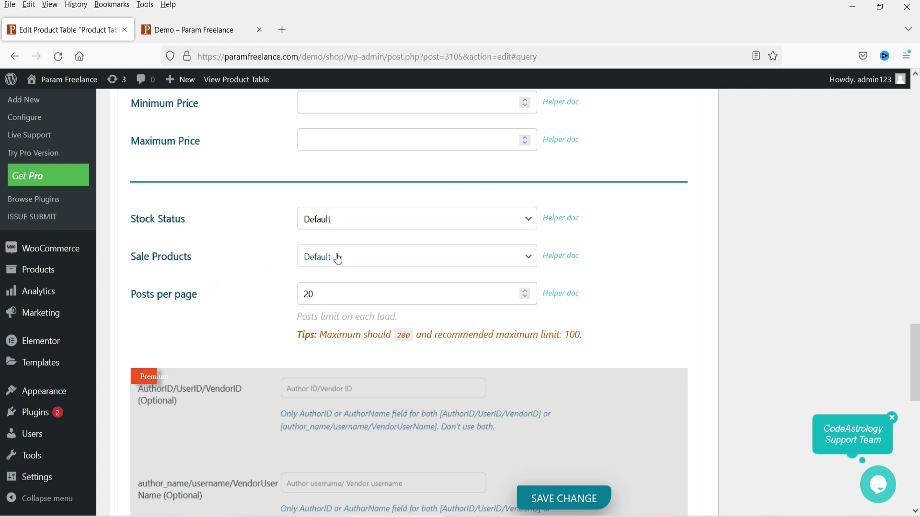
click(336, 255)
click(216, 256)
scroll(208, 256, down, 3)
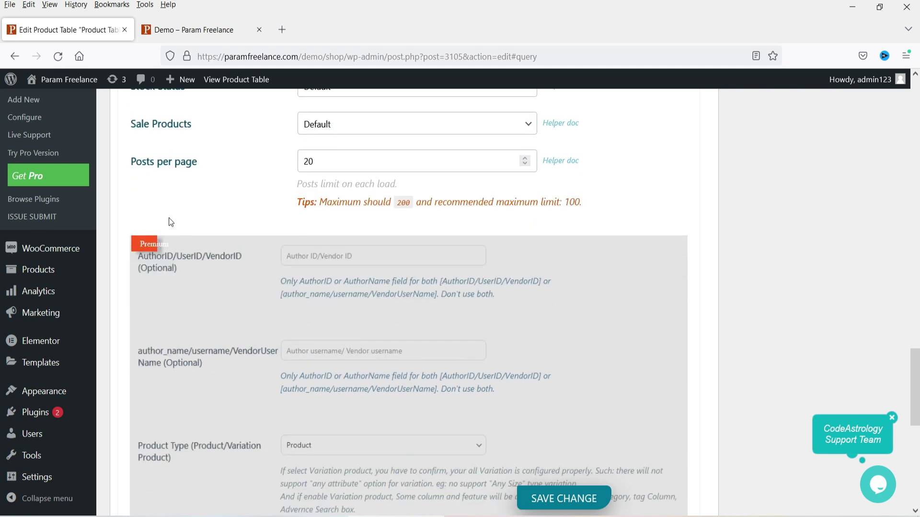
click(346, 170)
scroll(208, 171, down, 10)
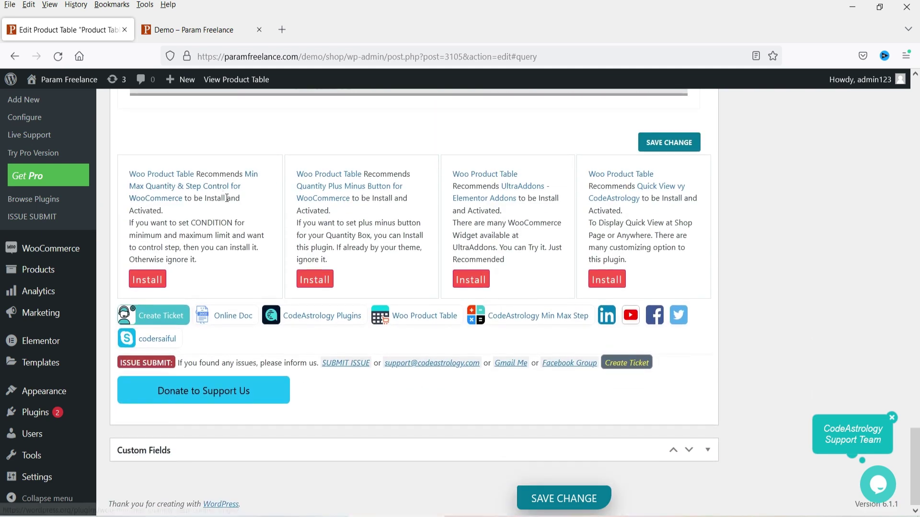
Save Product Table 1 with Tshirts as its included product category.
scroll(219, 193, up, 17)
click(552, 504)
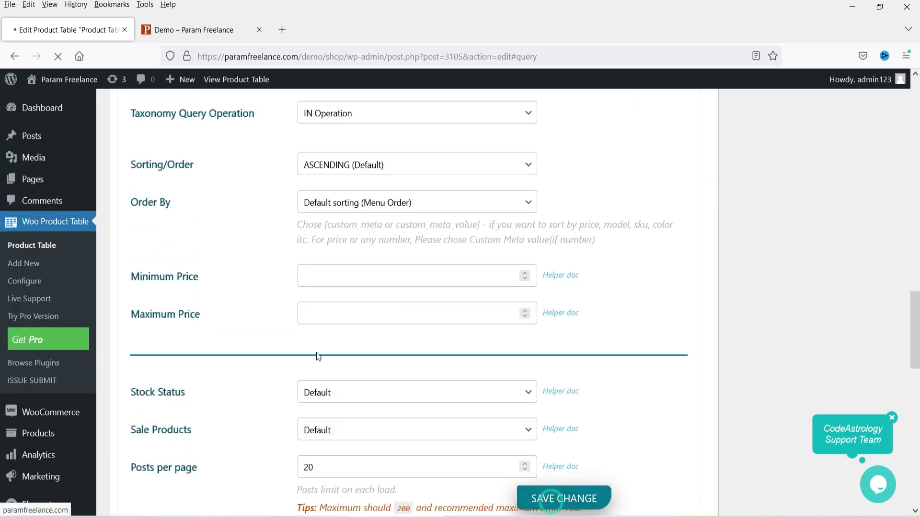
scroll(318, 357, up, 15)
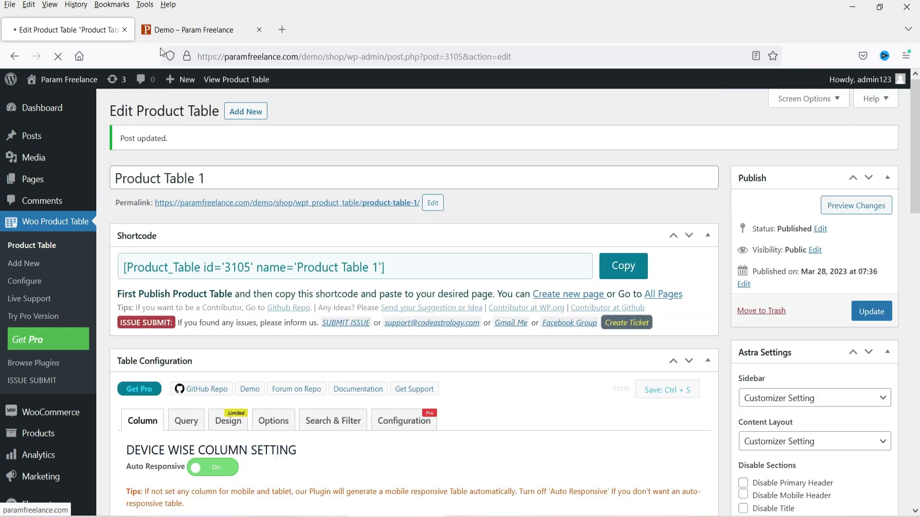
Reload the Demo page and check which products the table lists with the Tshirts category filter.
click(192, 30)
click(58, 57)
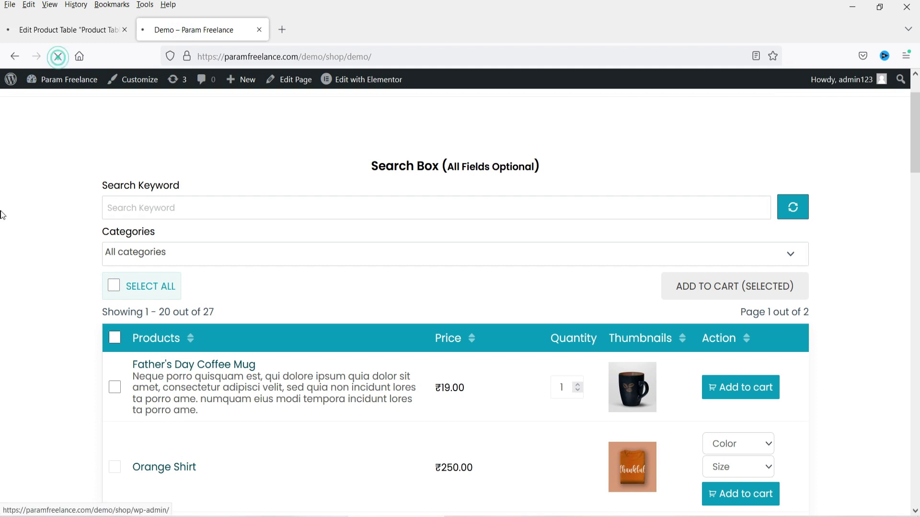
scroll(2, 236, down, 4)
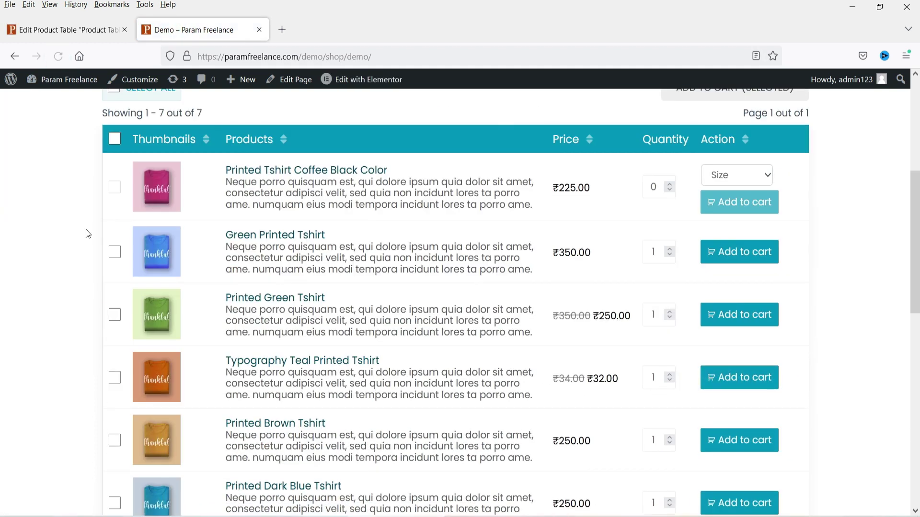
scroll(479, 278, down, 5)
scroll(472, 267, up, 5)
scroll(416, 325, up, 3)
Remove Tshirts from Product Table 1's included product categories and save the table.
click(46, 30)
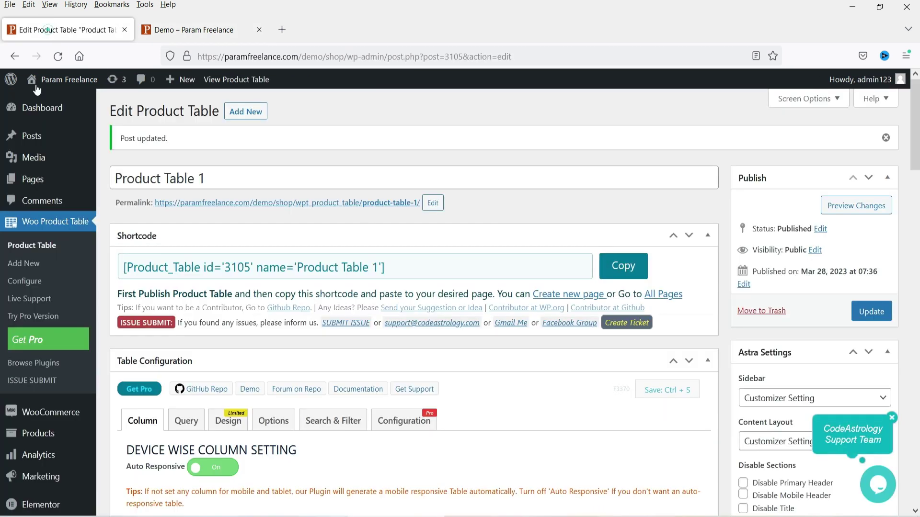
scroll(369, 216, down, 5)
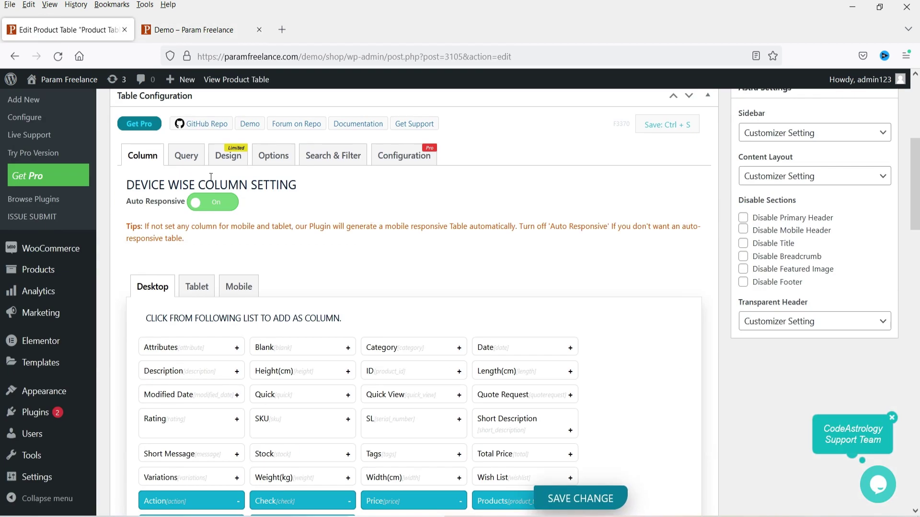
click(195, 156)
click(315, 207)
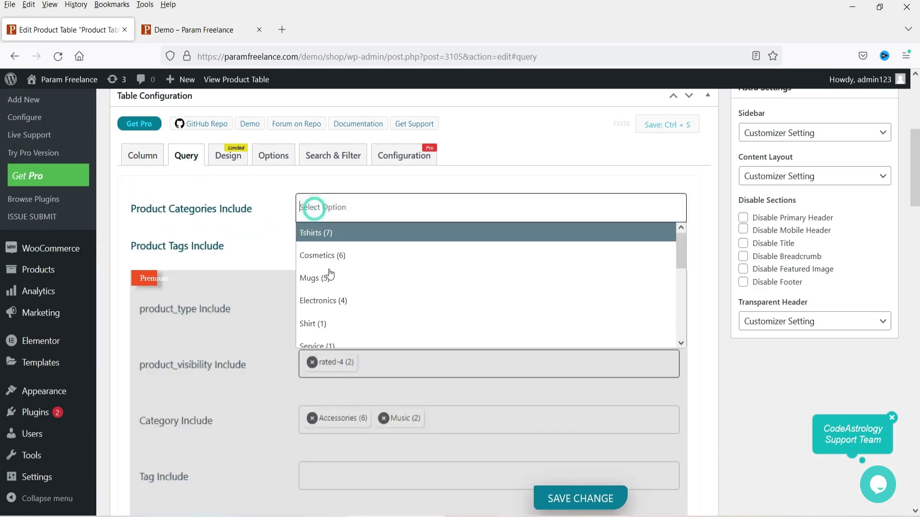
click(200, 218)
key(ctrl+s)
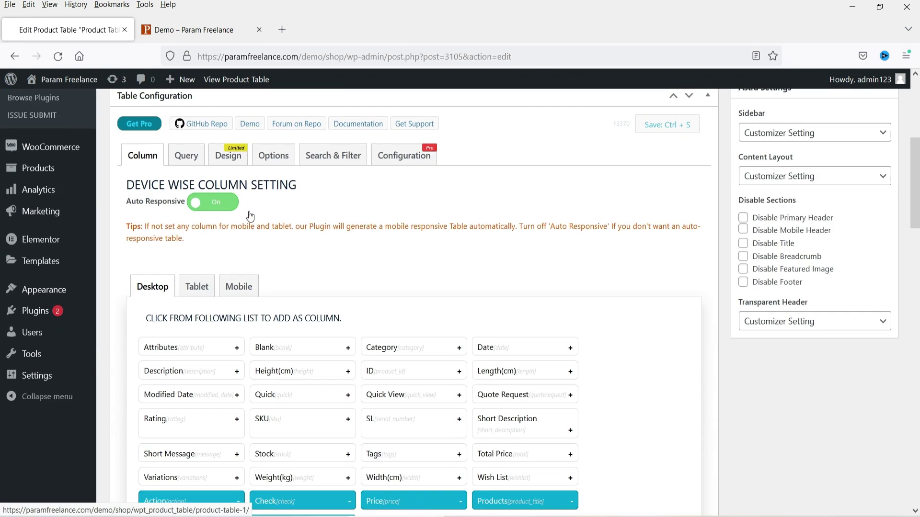
Open the table's Design settings and choose Beautiful Blacky as its template.
click(231, 155)
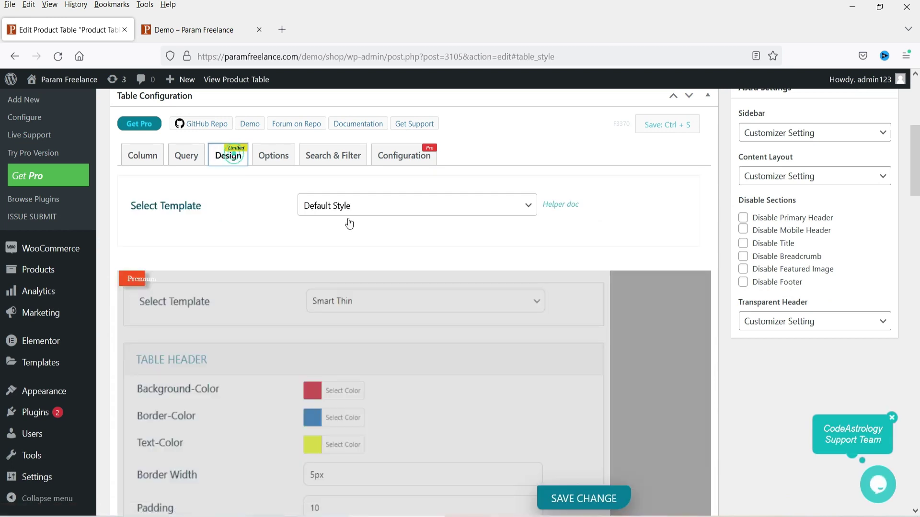
click(358, 205)
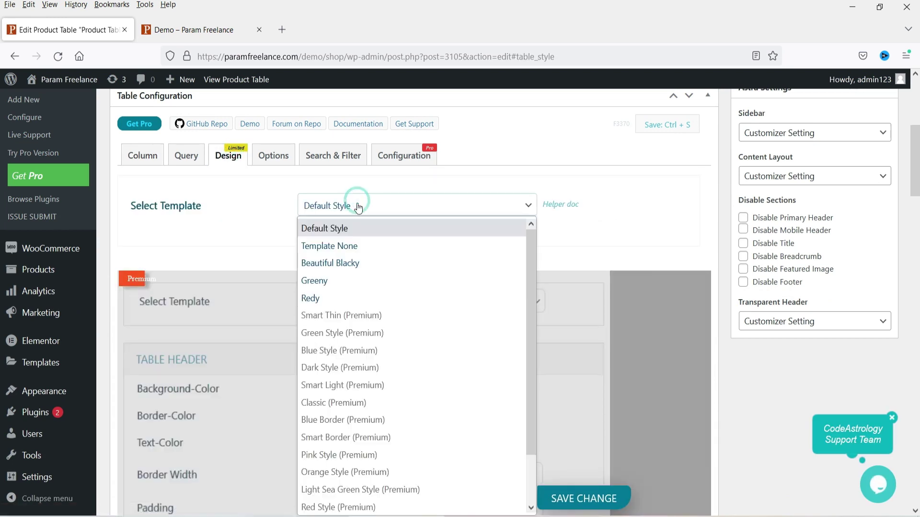
click(203, 30)
click(67, 30)
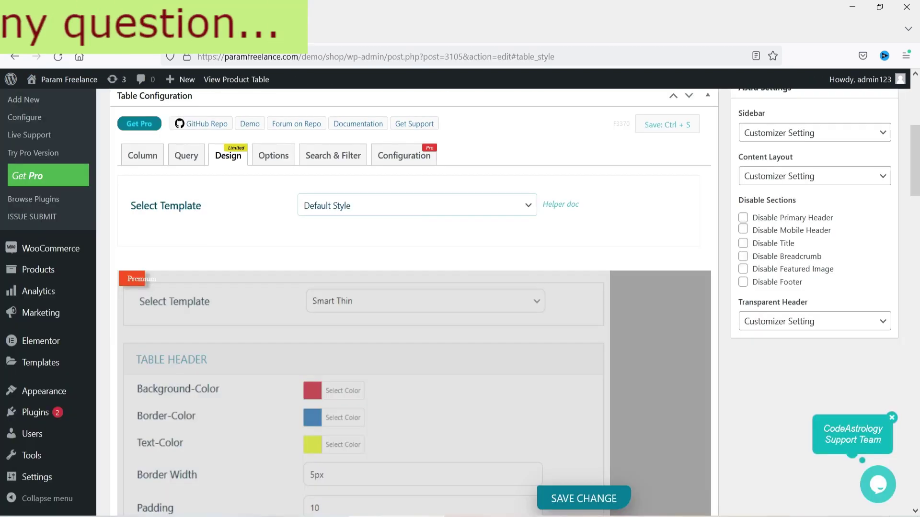
click(412, 207)
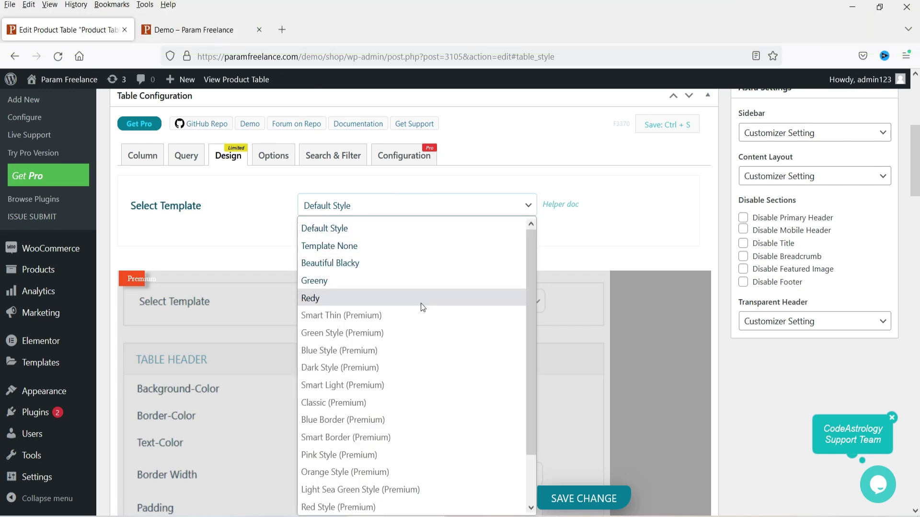
click(413, 269)
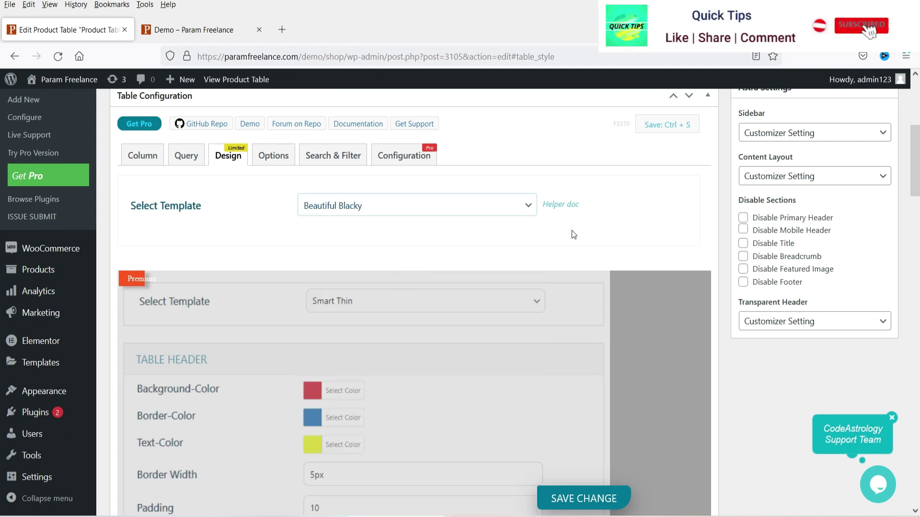
Look through the premium design options for the table header, body, checkboxes, search fields and footer.
scroll(528, 249, down, 3)
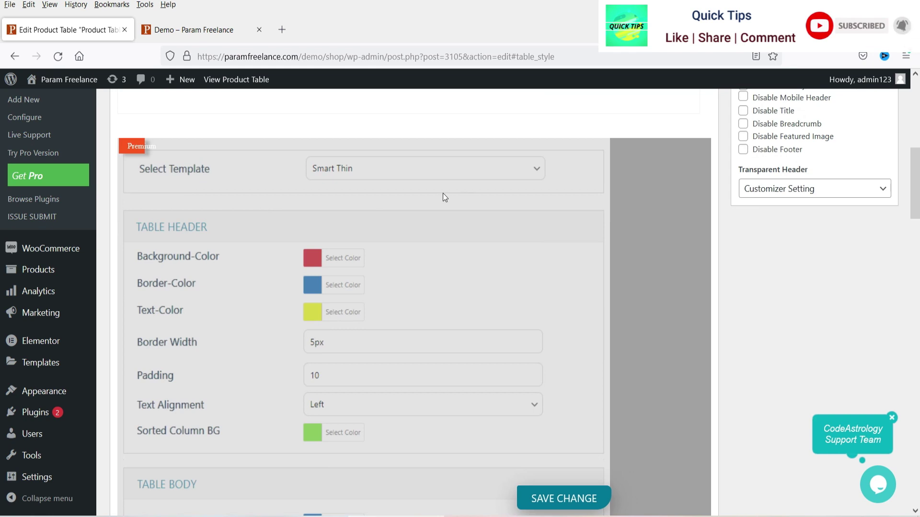
scroll(417, 191, down, 3)
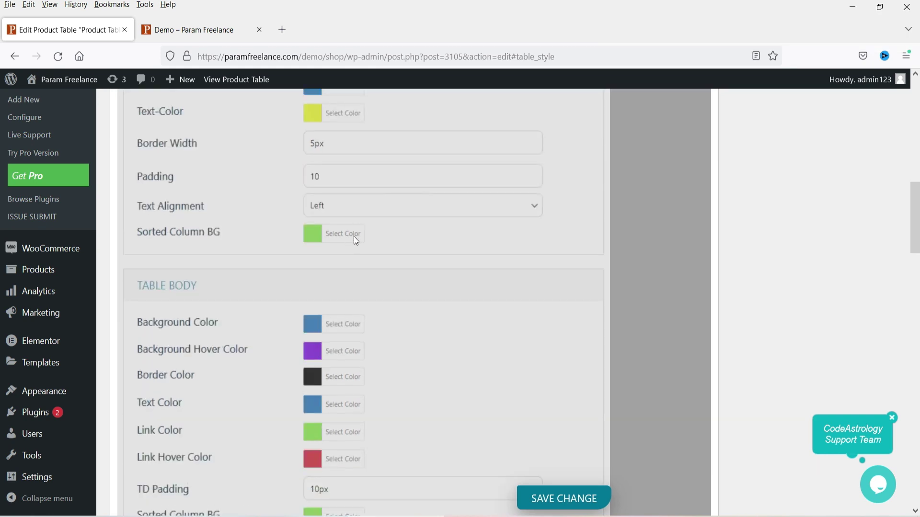
scroll(352, 235, down, 3)
scroll(336, 234, down, 15)
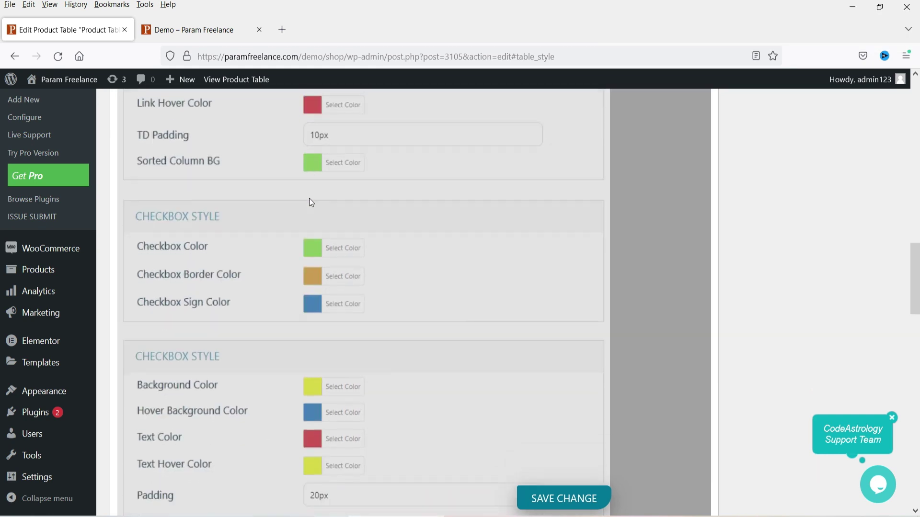
scroll(329, 210, down, 5)
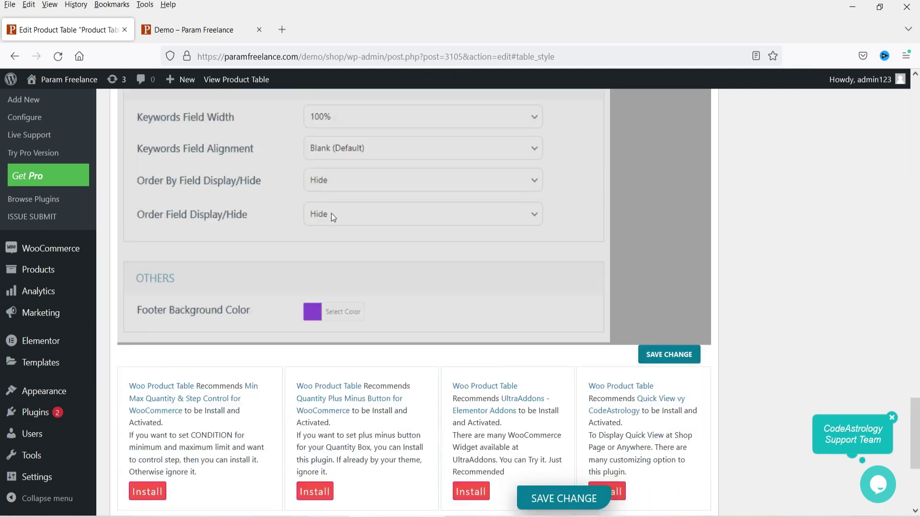
scroll(312, 214, up, 20)
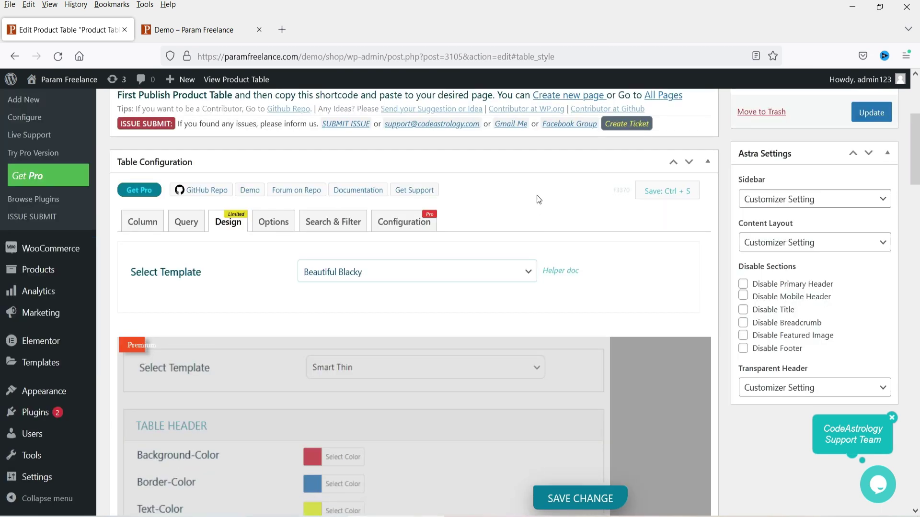
Keep Beautiful Blacky as the selected template and save Product Table 1.
click(333, 281)
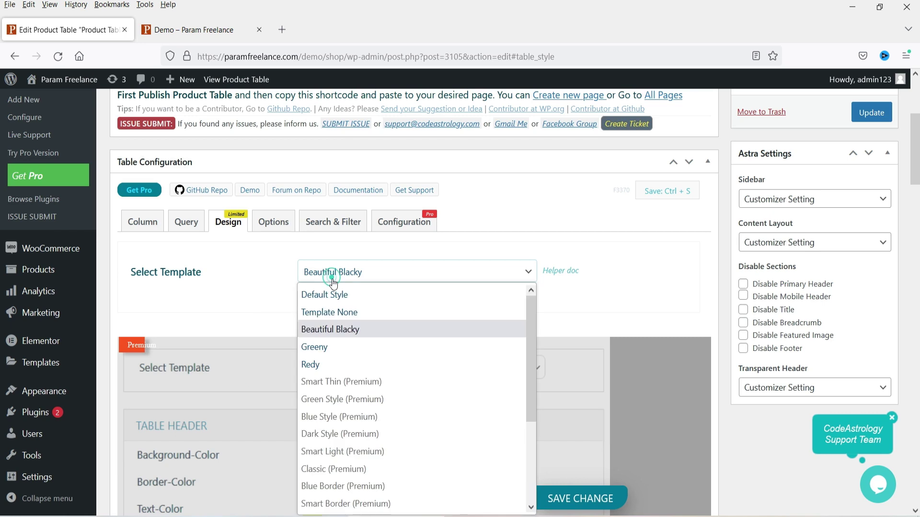
click(355, 329)
click(582, 505)
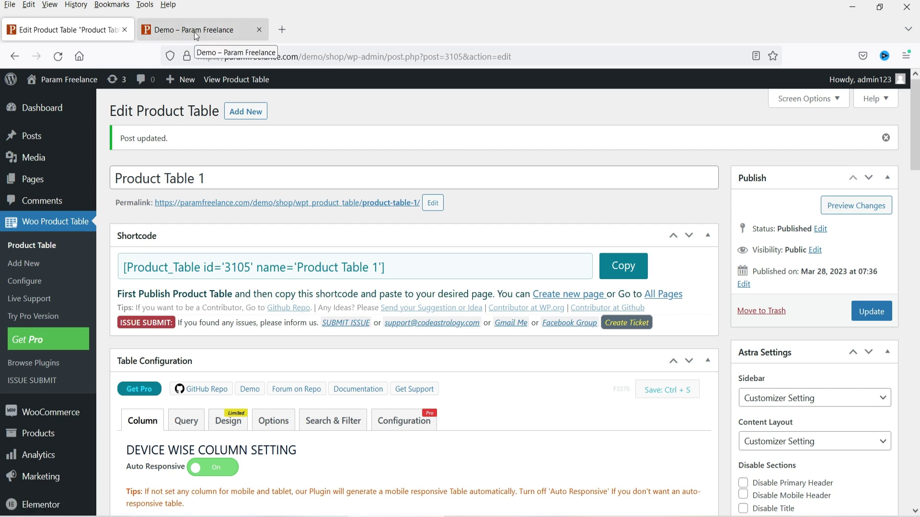
Reload the Demo page and inspect the product table's look with the Beautiful Blacky template.
click(194, 31)
click(58, 56)
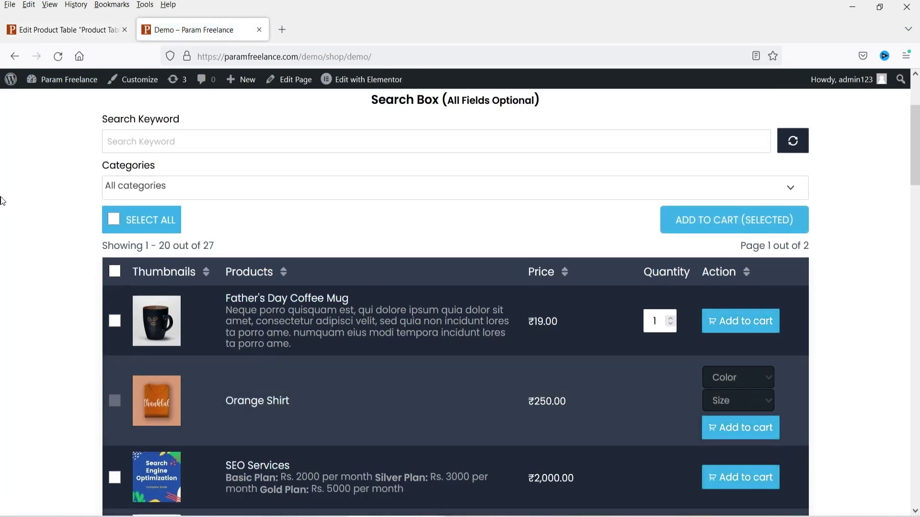
scroll(3, 198, down, 4)
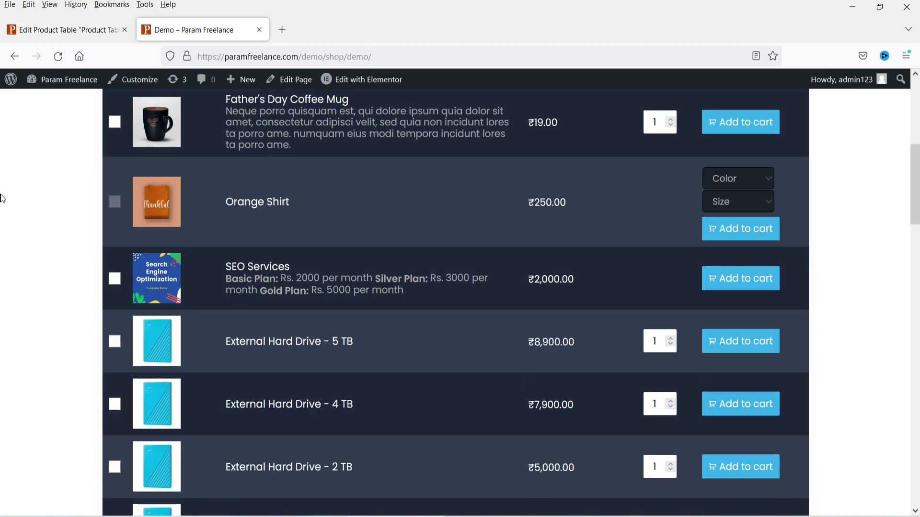
scroll(2, 198, up, 4)
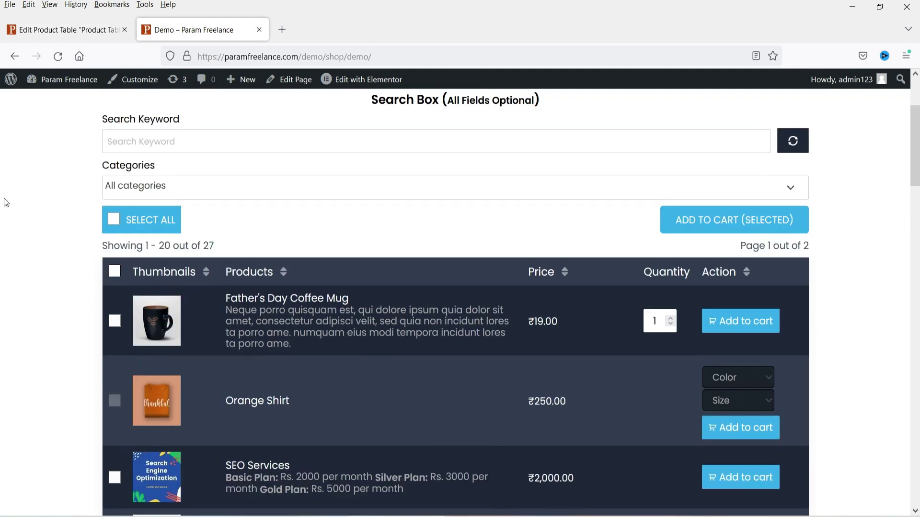
scroll(6, 202, down, 4)
scroll(331, 207, down, 15)
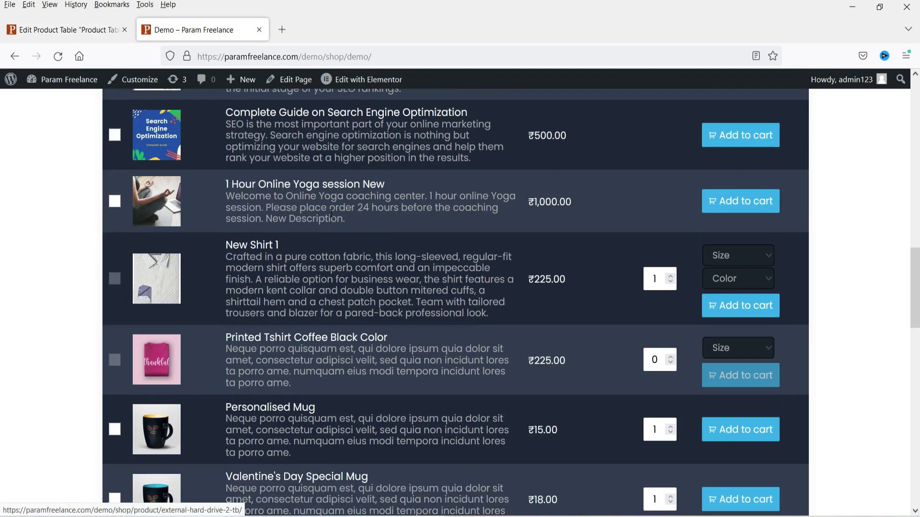
scroll(308, 217, up, 3)
scroll(308, 216, up, 15)
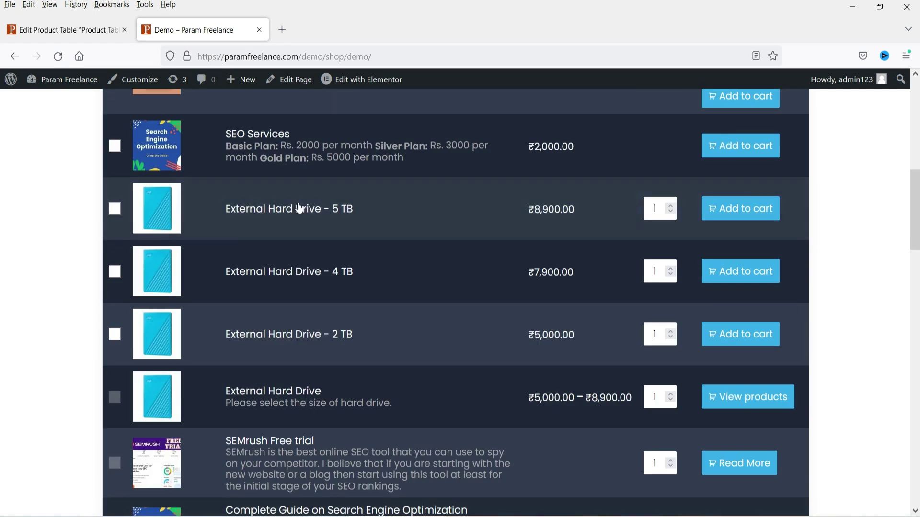
Switch Product Table 1's design template to Greeny and save the table.
click(56, 28)
scroll(232, 102, down, 7)
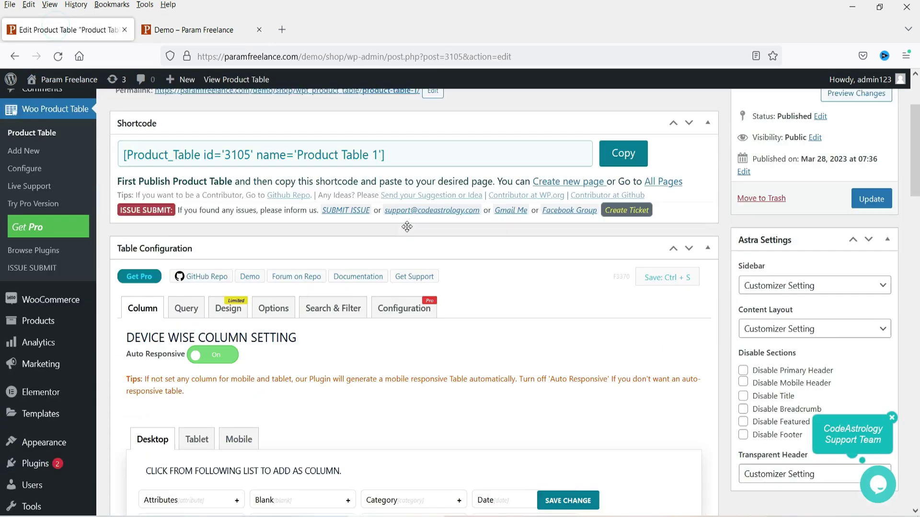
click(232, 102)
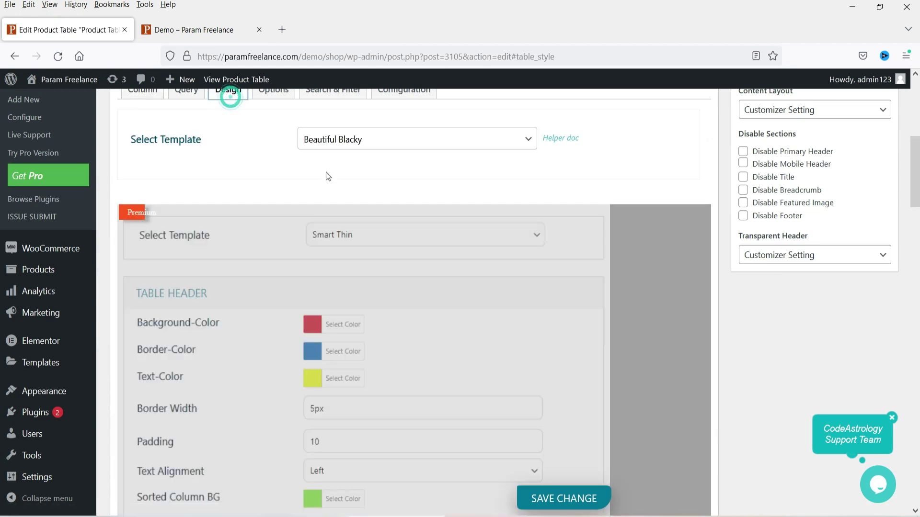
click(398, 146)
click(396, 218)
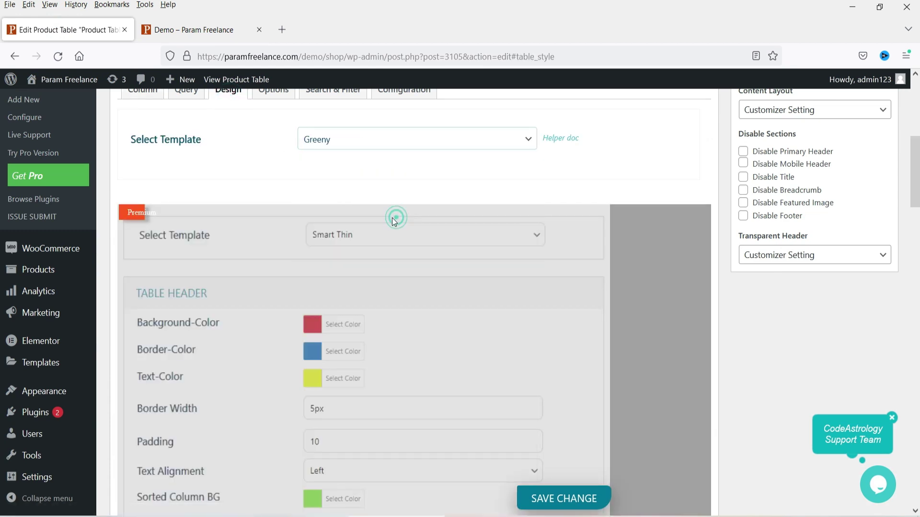
click(558, 499)
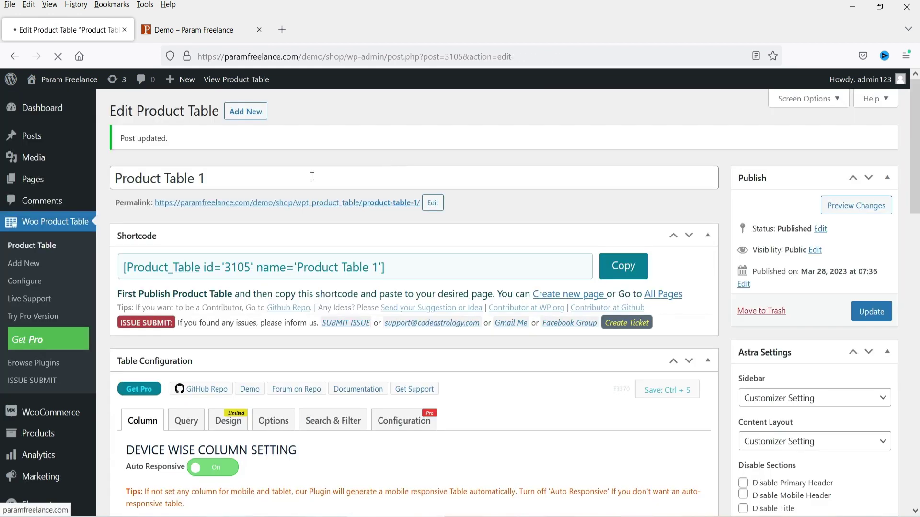
Reload the Demo page and inspect the product table's look with the Greeny template.
click(177, 34)
click(58, 57)
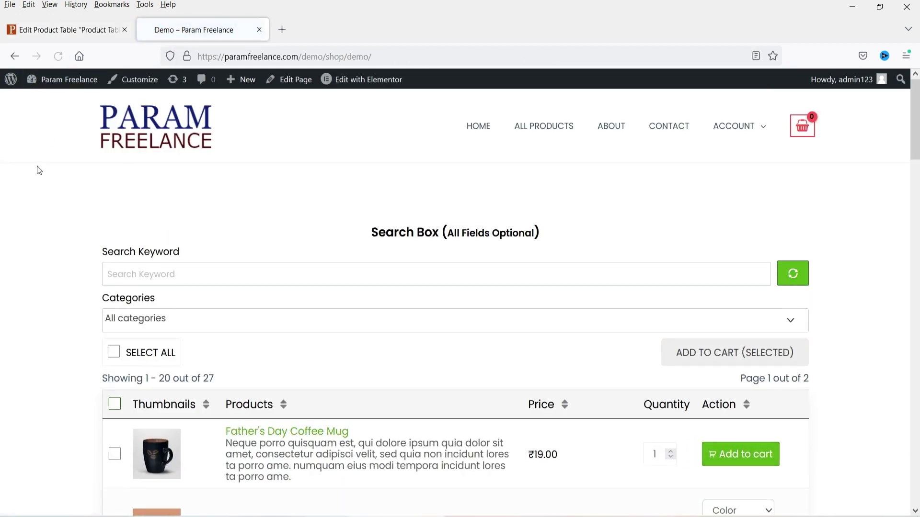
scroll(39, 172, down, 4)
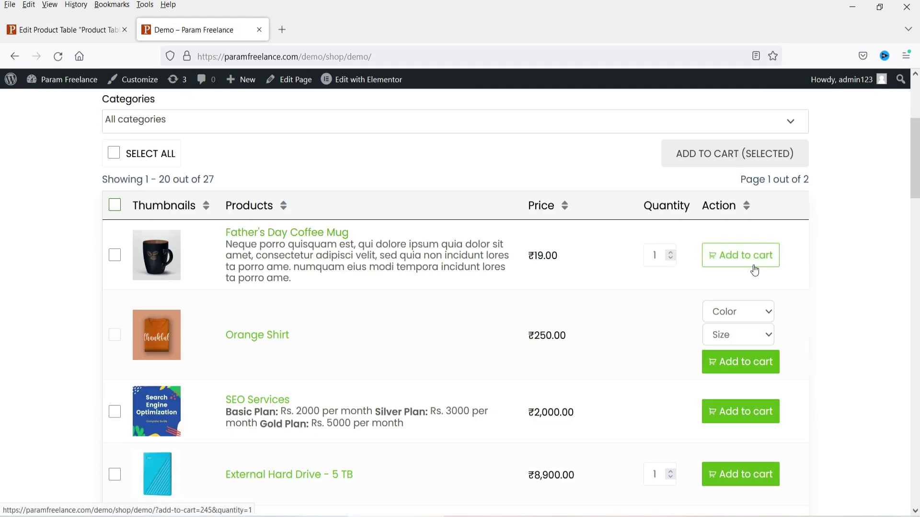
Return to the table's Design settings and review the free and premium templates on offer.
click(47, 30)
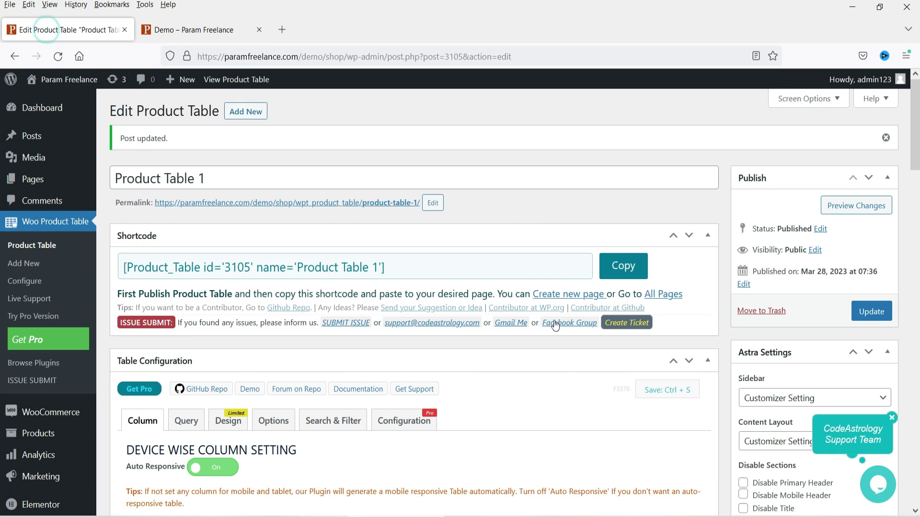
scroll(496, 306, down, 5)
click(230, 156)
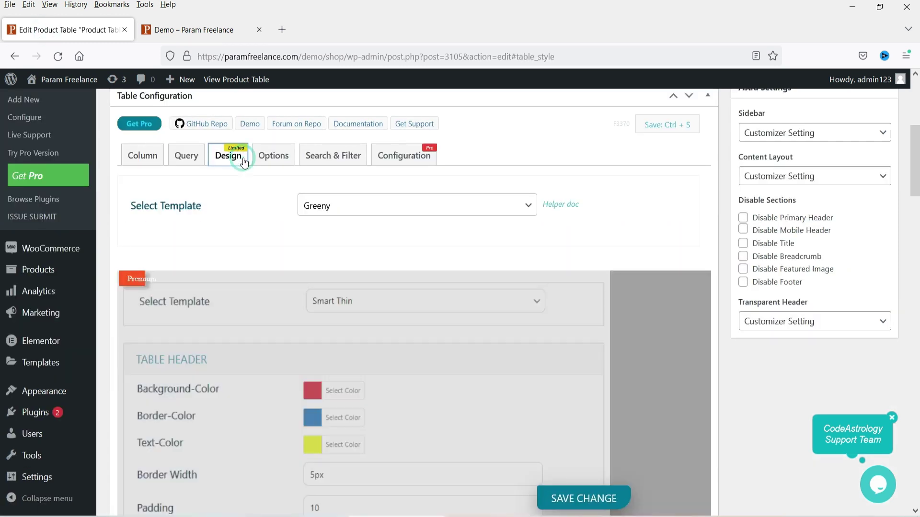
click(391, 213)
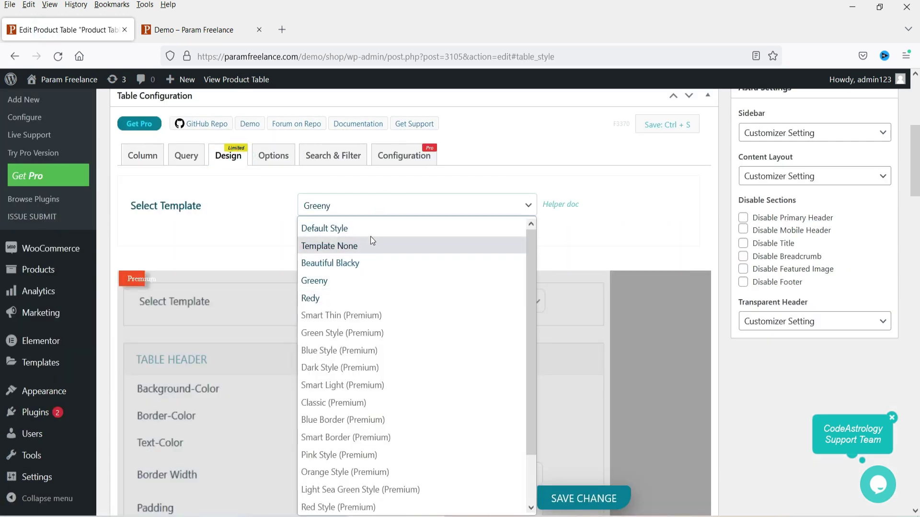
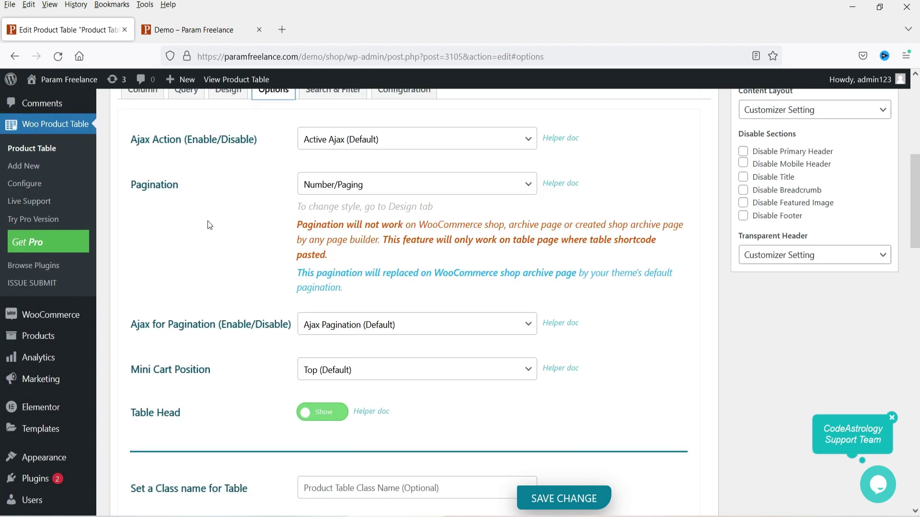
Look through the table's Options settings, including the pagination choices, mini cart position, table head and description type.
click(339, 188)
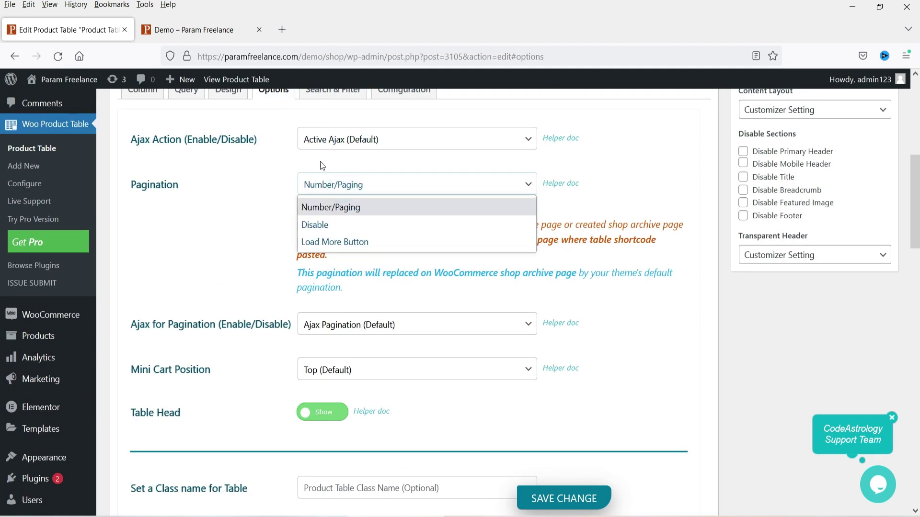
click(220, 186)
scroll(232, 275, down, 2)
scroll(208, 266, down, 3)
scroll(180, 248, down, 6)
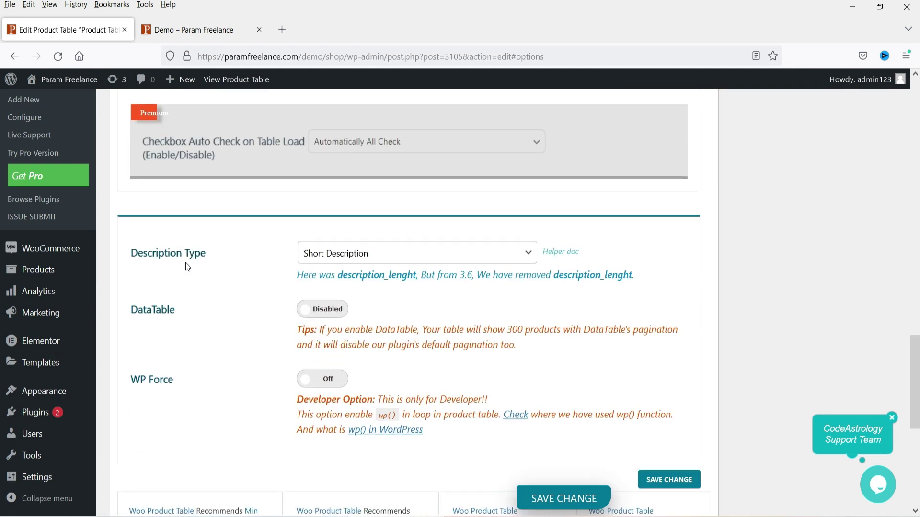
scroll(209, 307, up, 12)
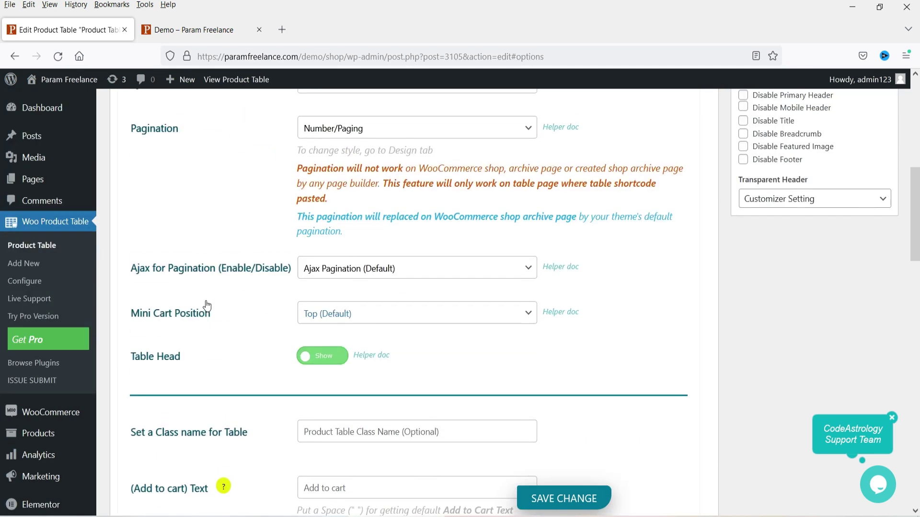
click(337, 357)
scroll(499, 305, down, 2)
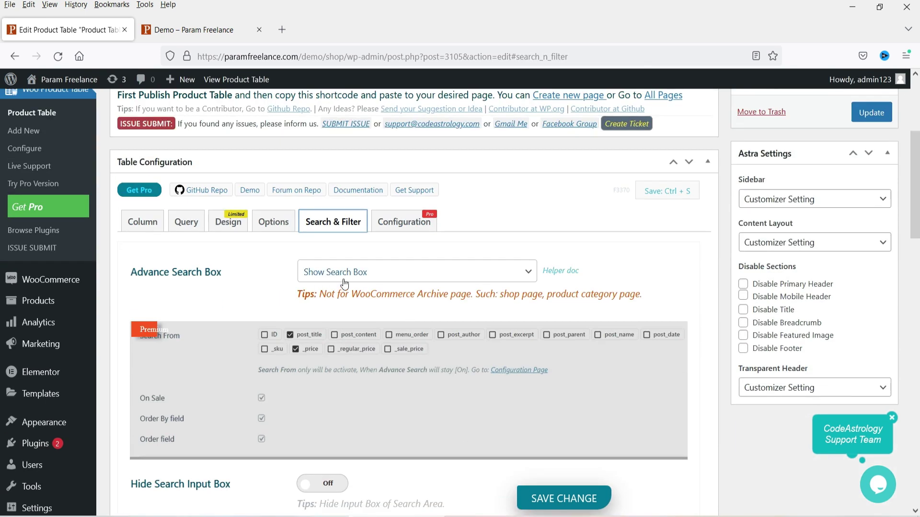
Save Product Table 1 with its Advance Search Box set to Hide Search Box and check the result on the Demo page.
click(187, 30)
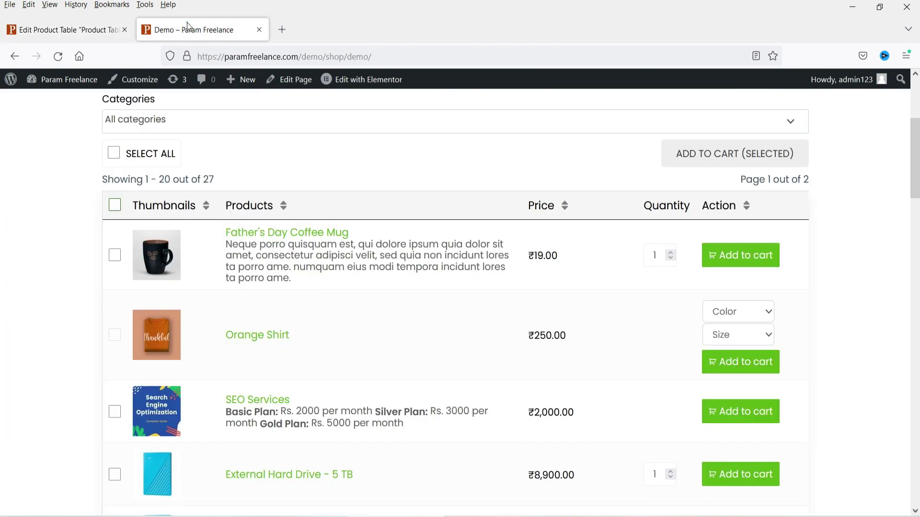
click(89, 29)
click(374, 271)
click(374, 313)
scroll(231, 264, down, 5)
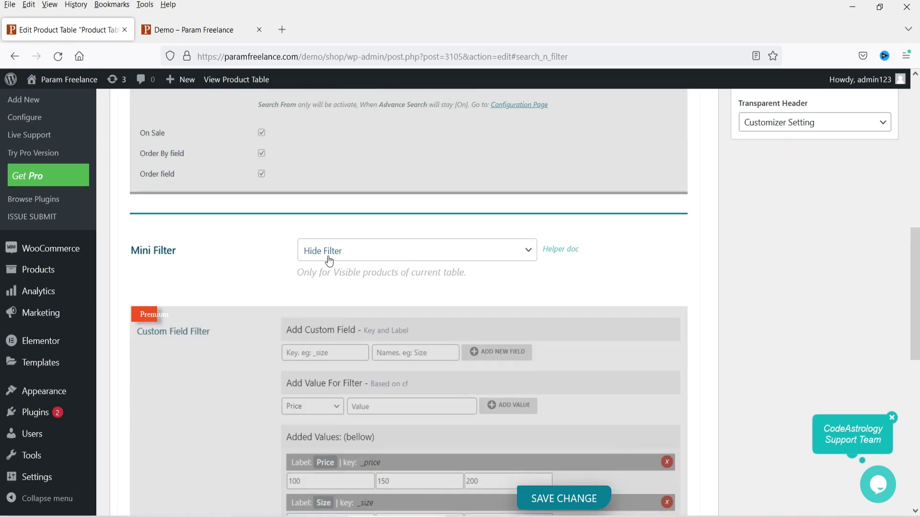
scroll(215, 254, down, 6)
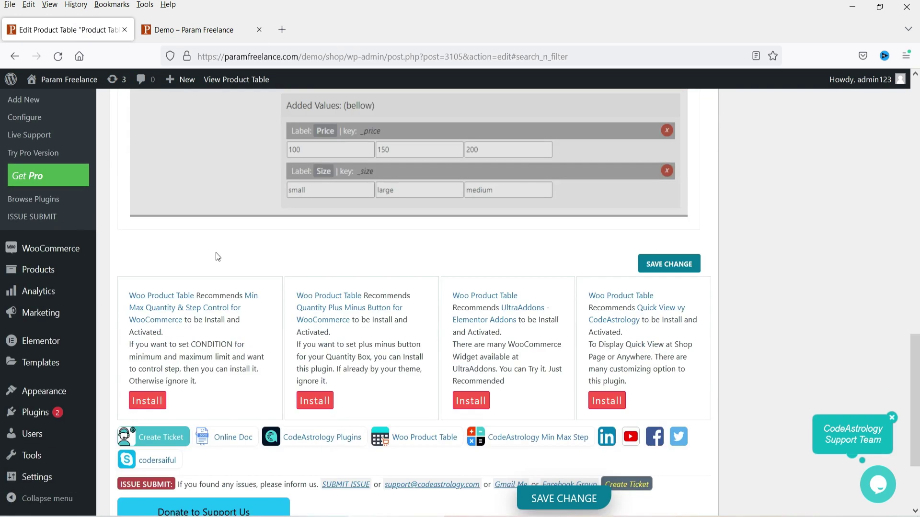
click(548, 497)
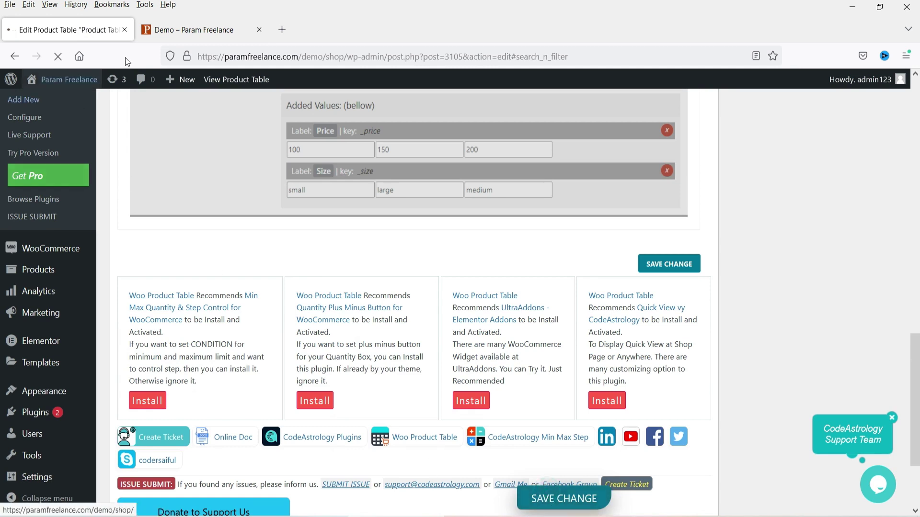
click(204, 31)
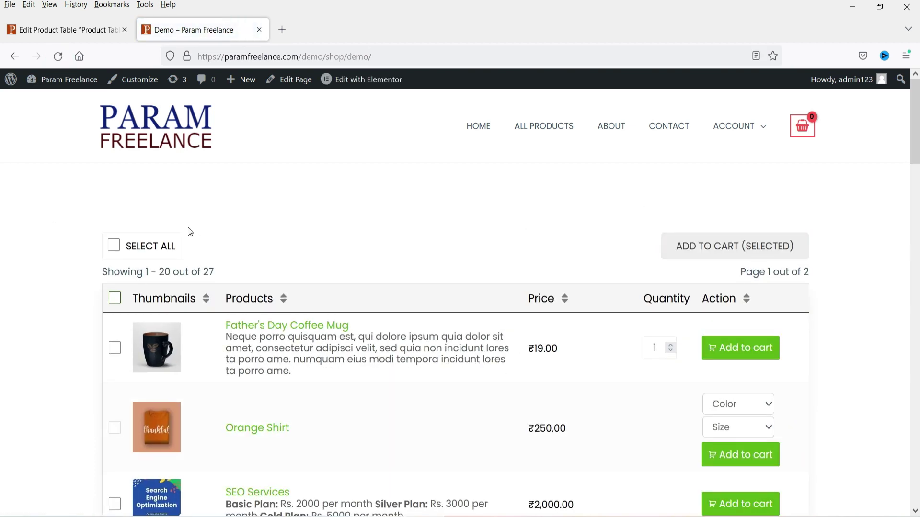
Try Show Search Box for the table's Advance Search Box, and set it back to Hide Search Box.
click(67, 30)
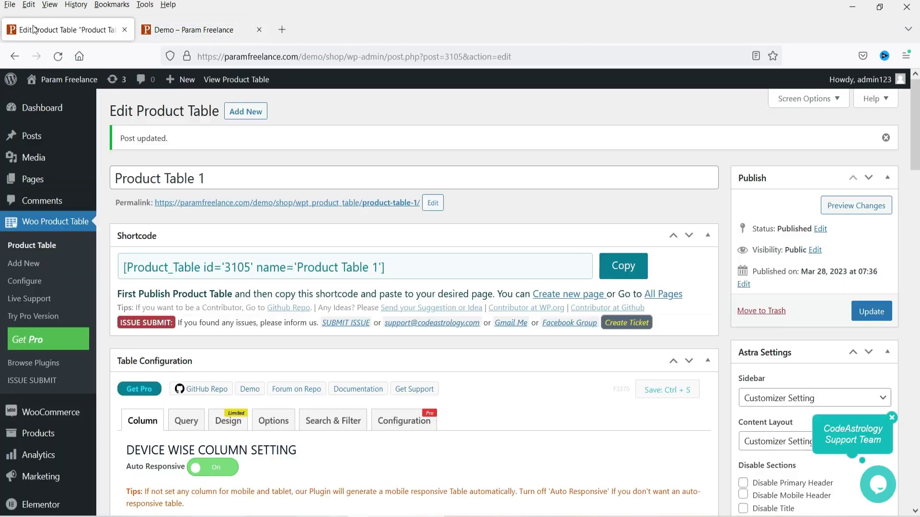
scroll(357, 251, down, 8)
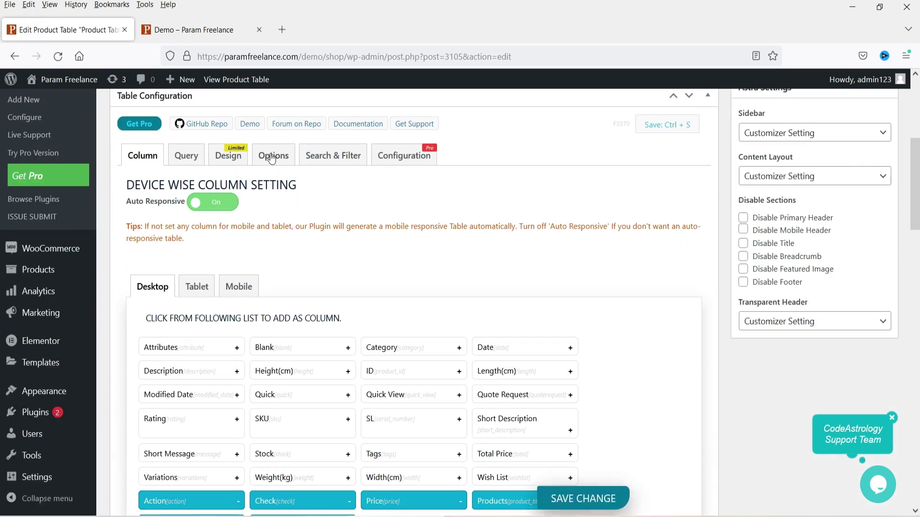
click(331, 155)
click(372, 207)
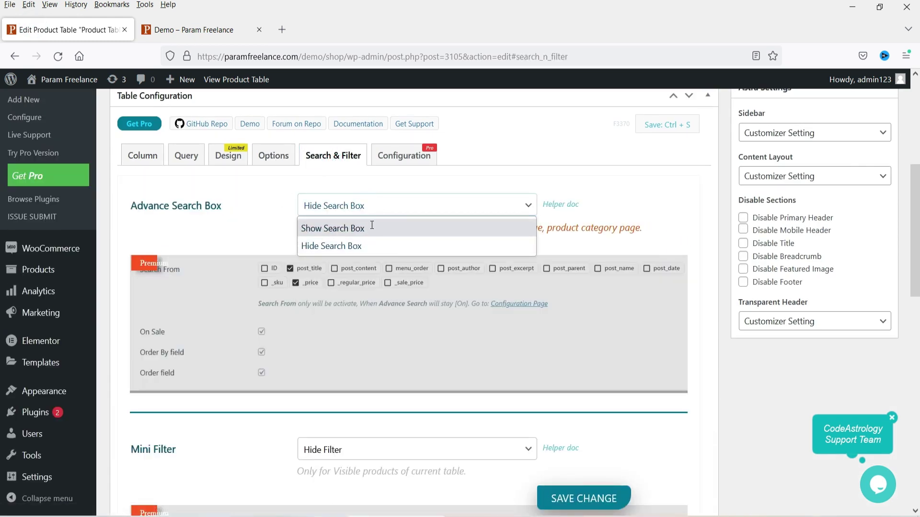
click(371, 227)
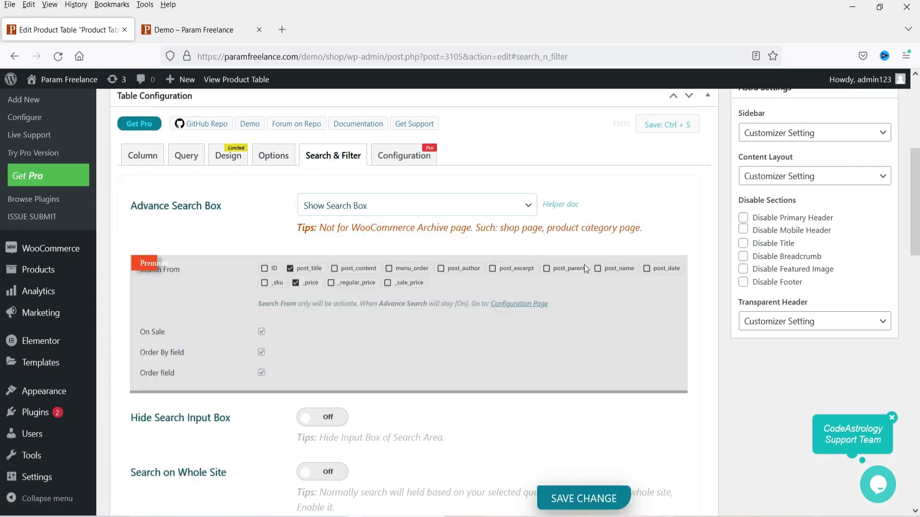
click(434, 201)
click(420, 244)
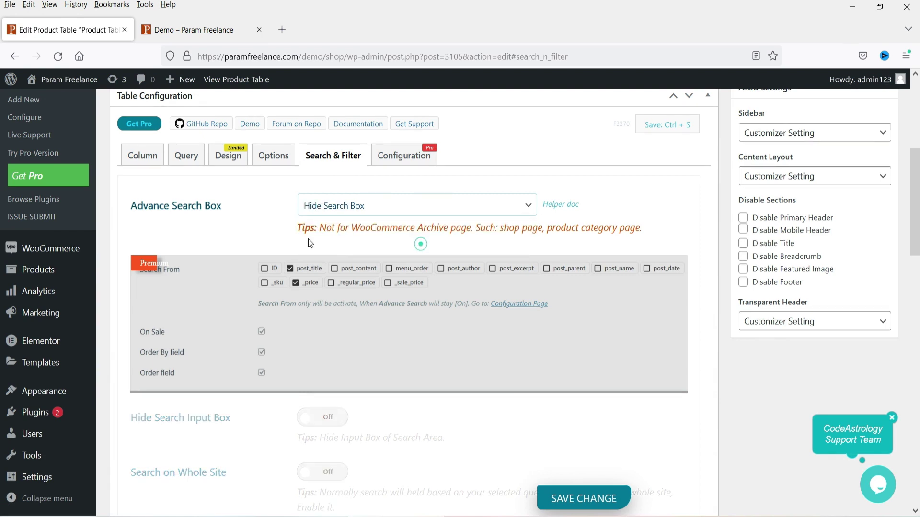
Set the table's Mini Filter to Show Filter with the Categories taxonomy and save the table.
scroll(349, 238, down, 5)
click(342, 195)
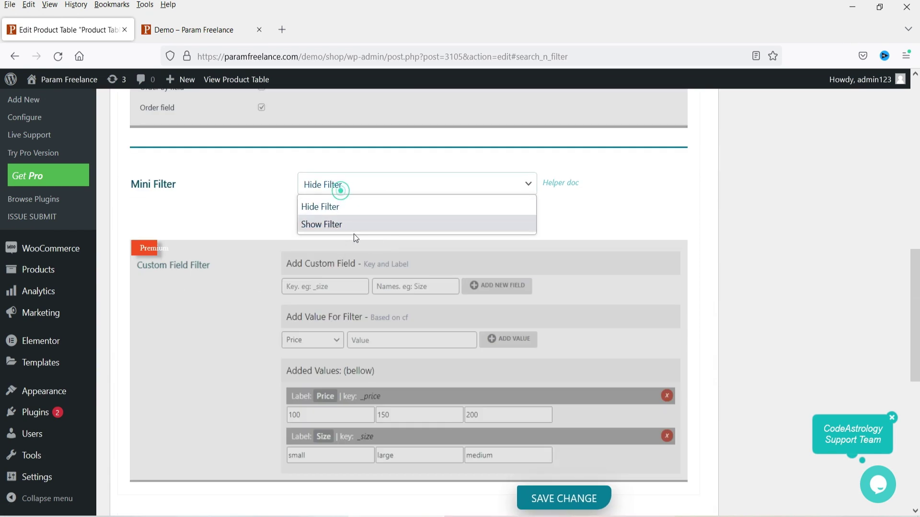
click(351, 225)
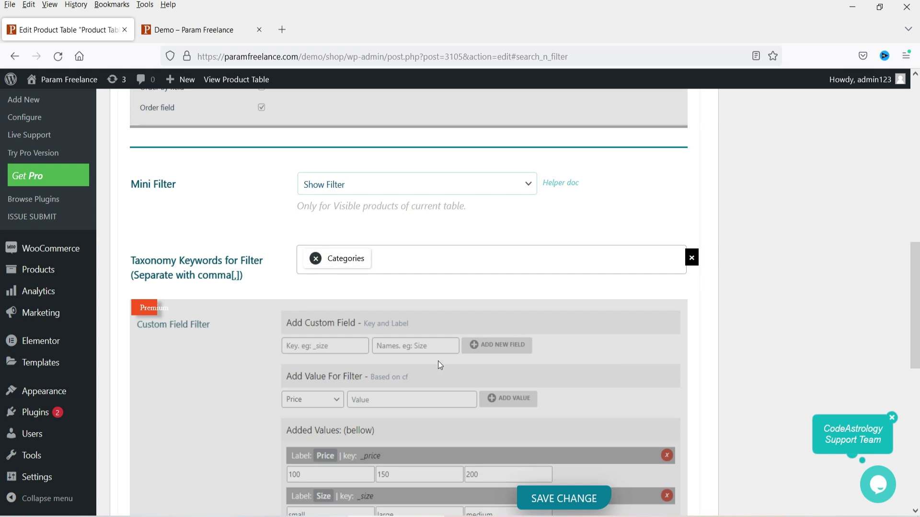
scroll(535, 320, down, 1)
click(566, 506)
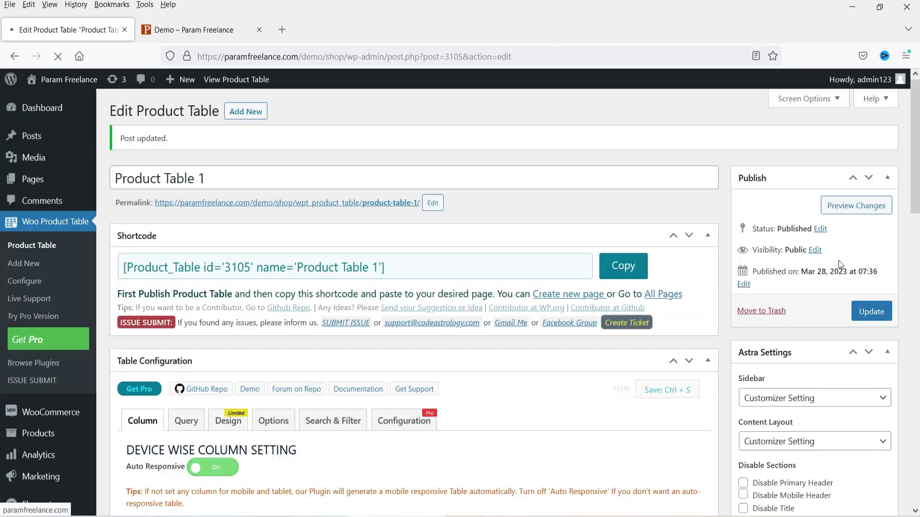
Reload the Demo page and view the category choices in the mini filter above the table.
click(201, 32)
click(59, 56)
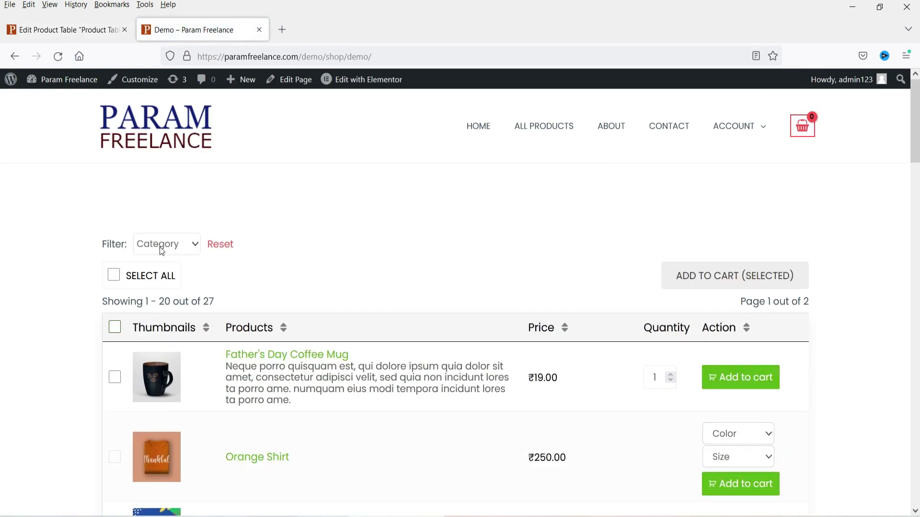
click(176, 248)
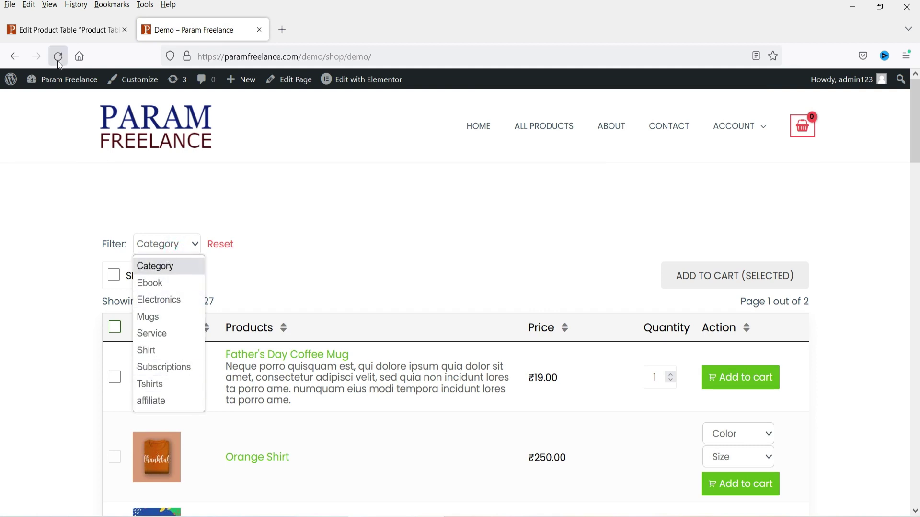
Set the Advance Search Box to Show Search Box in the table's Search & Filter settings.
click(54, 34)
scroll(436, 280, down, 10)
scroll(350, 265, up, 5)
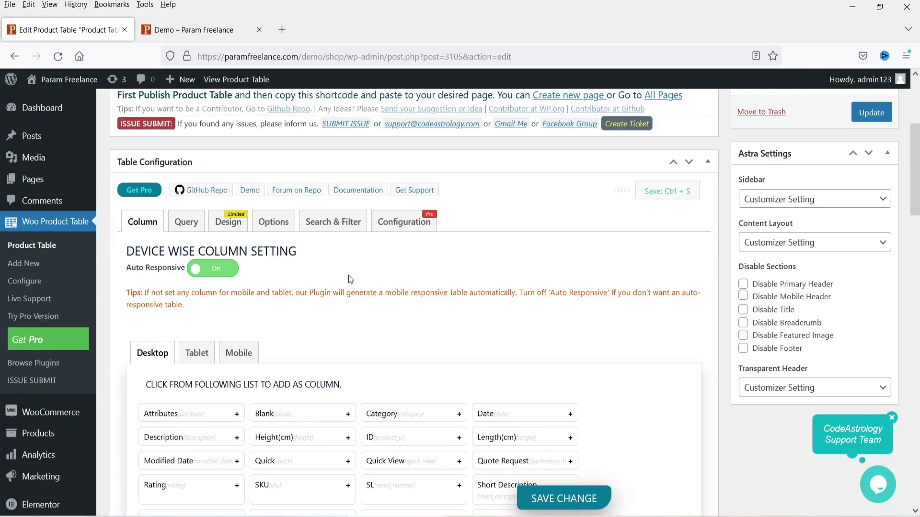
click(337, 223)
scroll(336, 220, down, 2)
click(374, 206)
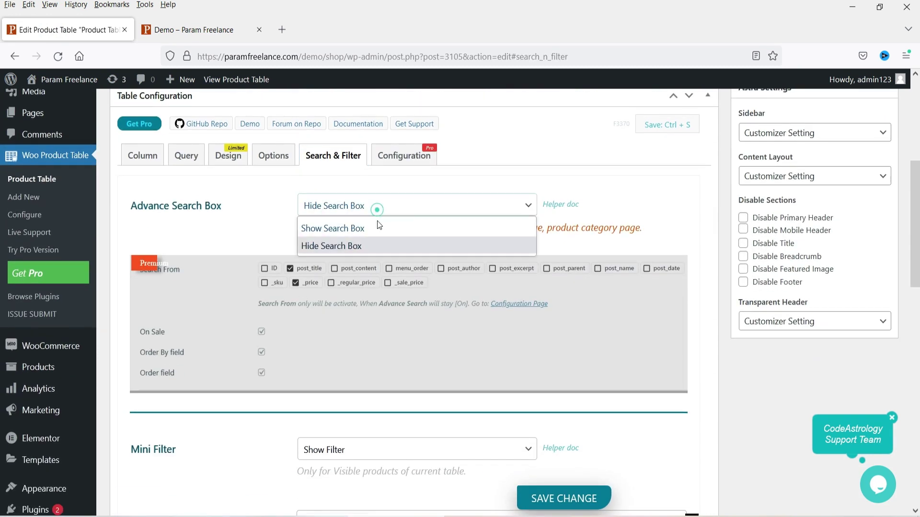
click(377, 229)
Set the Mini Filter to Hide Filter and save Product Table 1.
scroll(246, 236, down, 10)
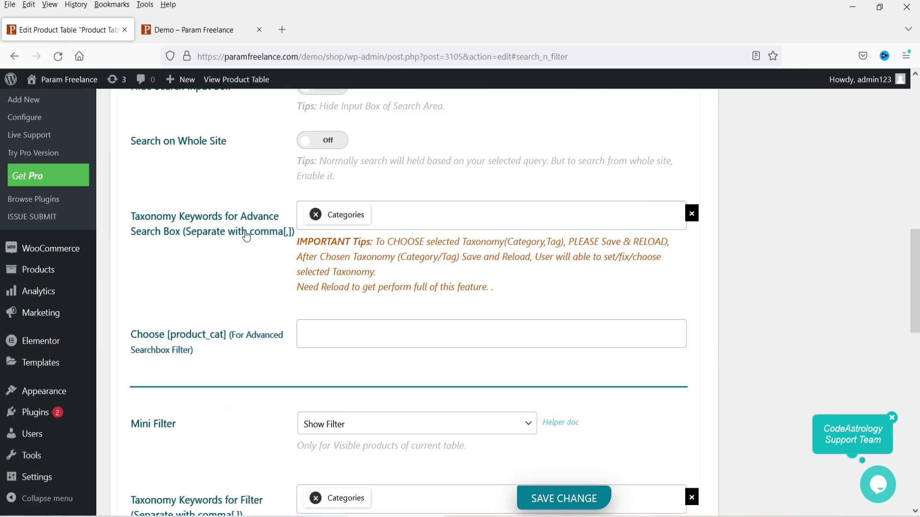
scroll(338, 305, down, 4)
click(349, 296)
click(345, 312)
scroll(248, 298, up, 10)
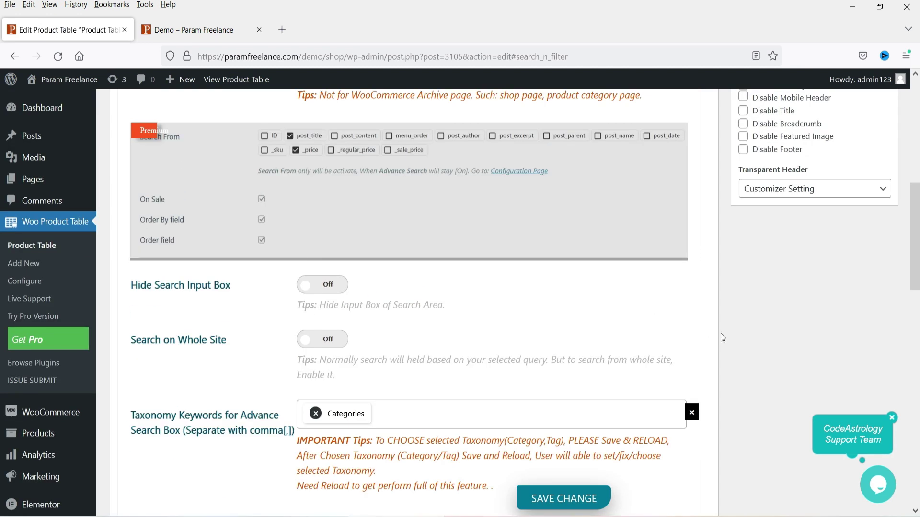
click(571, 501)
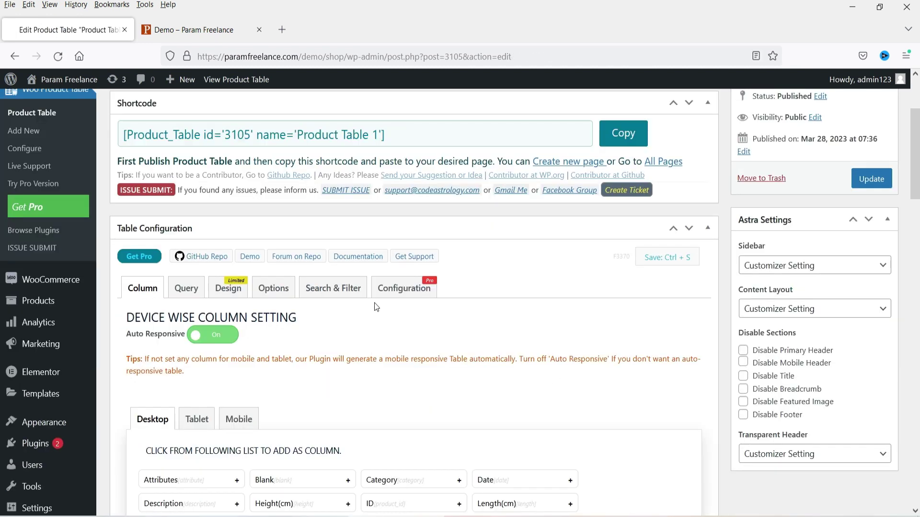
Look through the premium Configuration settings of the product table, such as cart icon, footer cart and quick buy options.
click(389, 286)
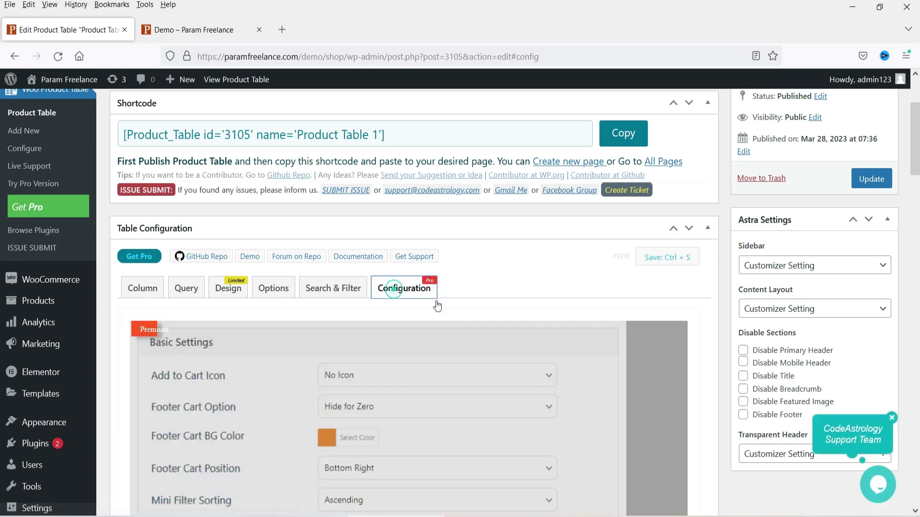
scroll(592, 314, down, 12)
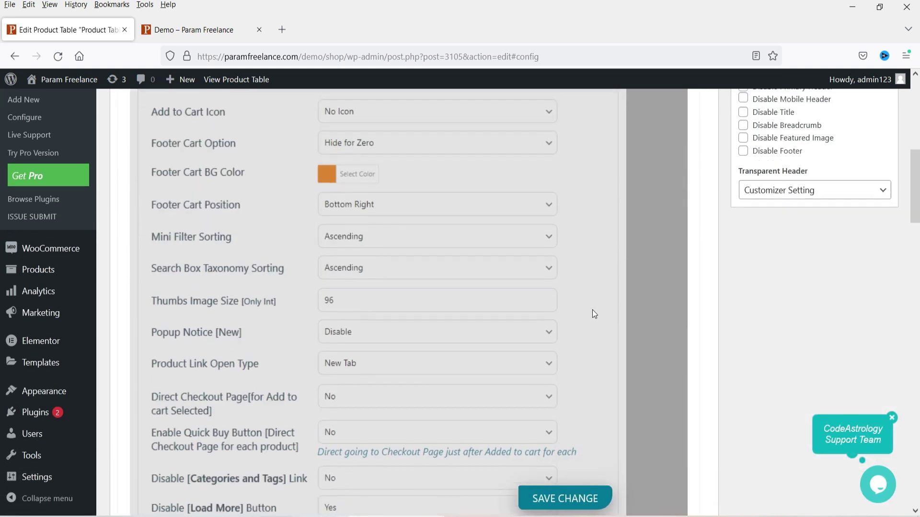
scroll(592, 309, down, 5)
scroll(592, 309, up, 20)
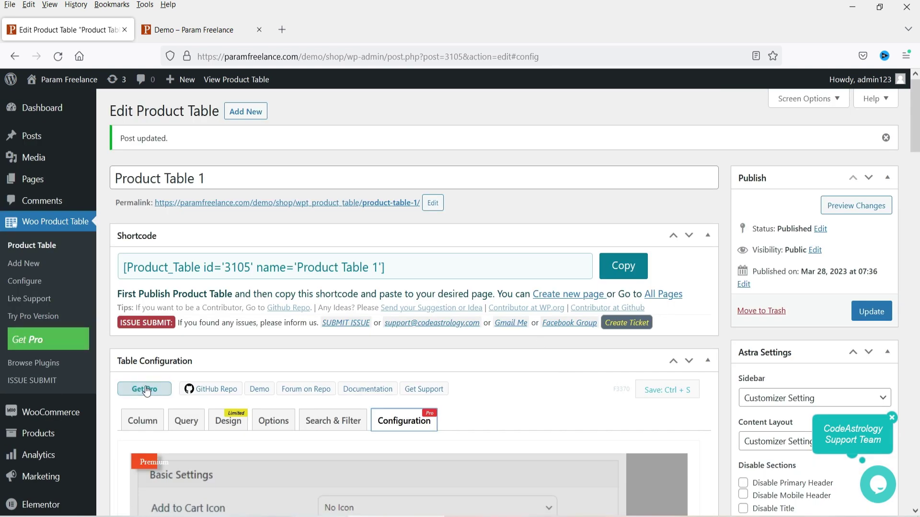
Open the plugin's Pro pricing page, compare the Starter, Premium and Business plans, and return to the Demo page.
click(146, 389)
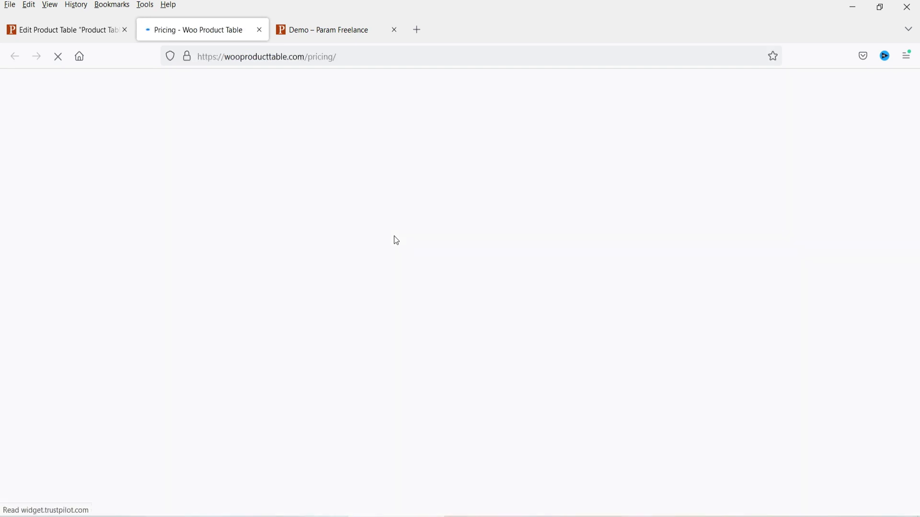
scroll(719, 243, down, 4)
scroll(214, 174, down, 3)
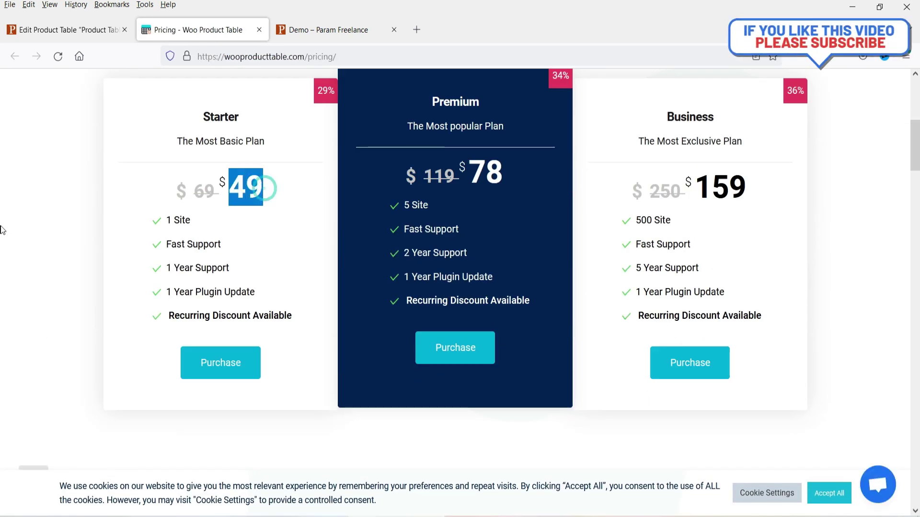
key(ctrl+Tab)
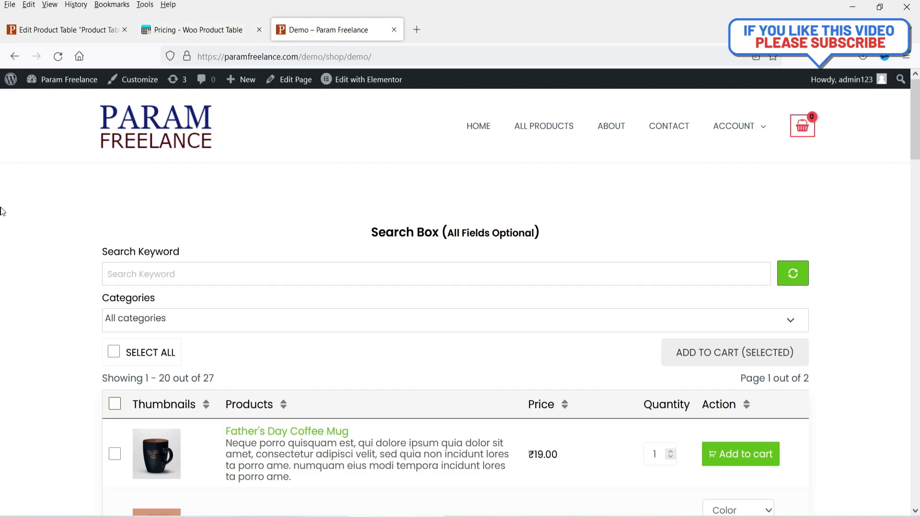